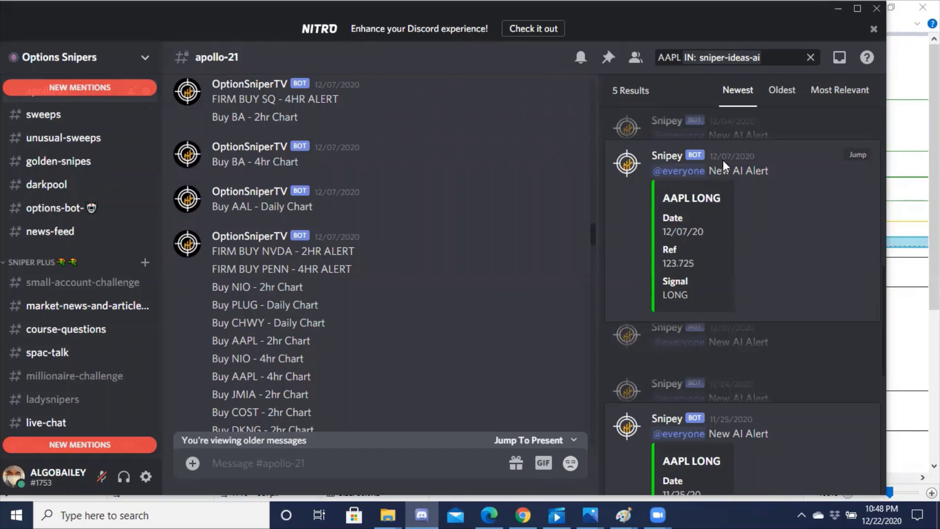
Step: Switch to the AAPL chart in Paint and draw a freehand line along the rally from its lowest point to the peak
mouse_move(718, 157)
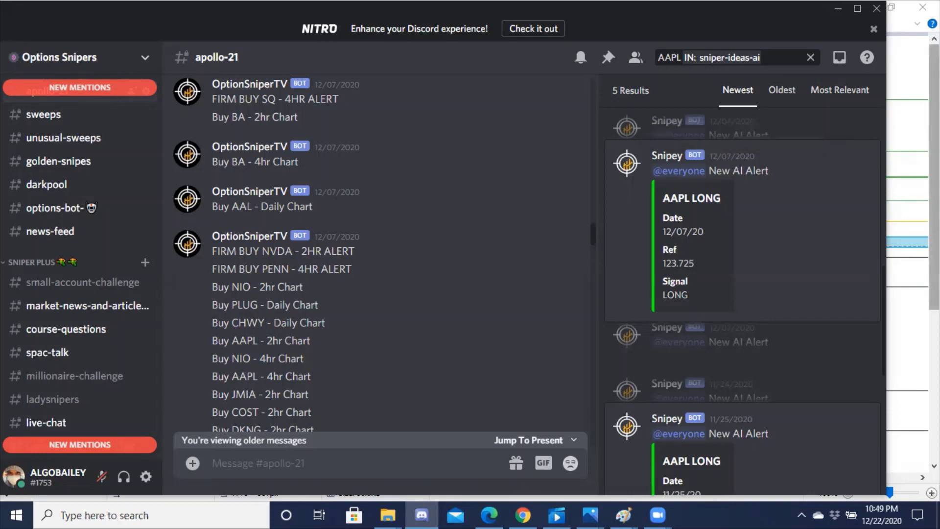
left_click(918, 93)
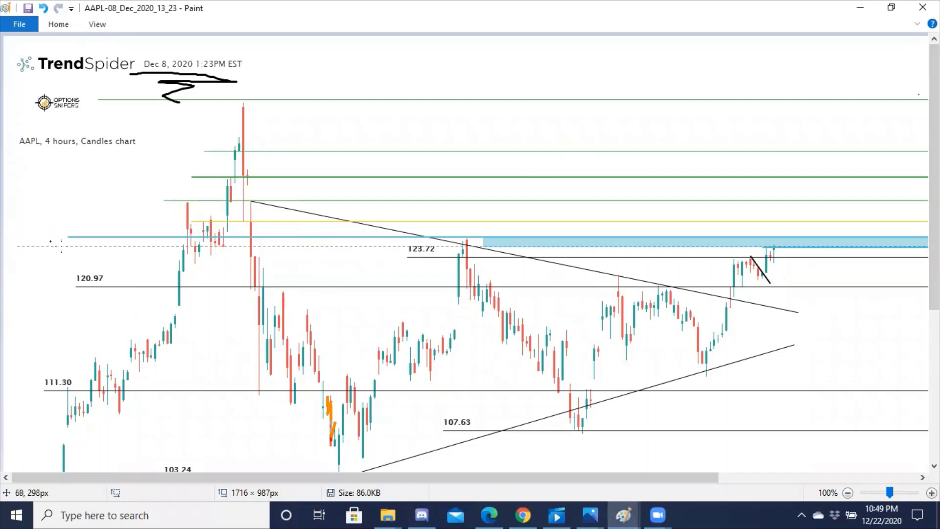
left_click(146, 205)
scroll(934, 176, "down", 1)
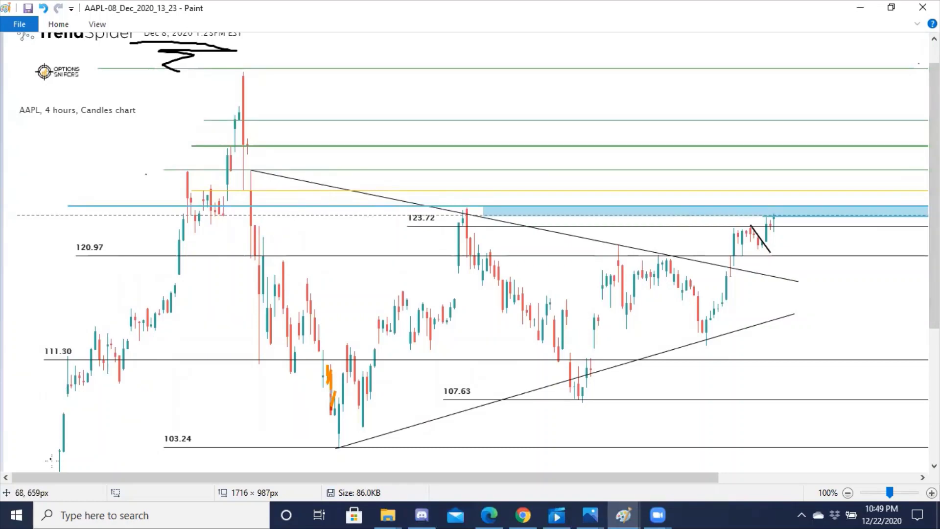
mouse_move(52, 461)
left_mouse_down()
mouse_move(105, 329)
mouse_move(240, 71)
left_mouse_up()
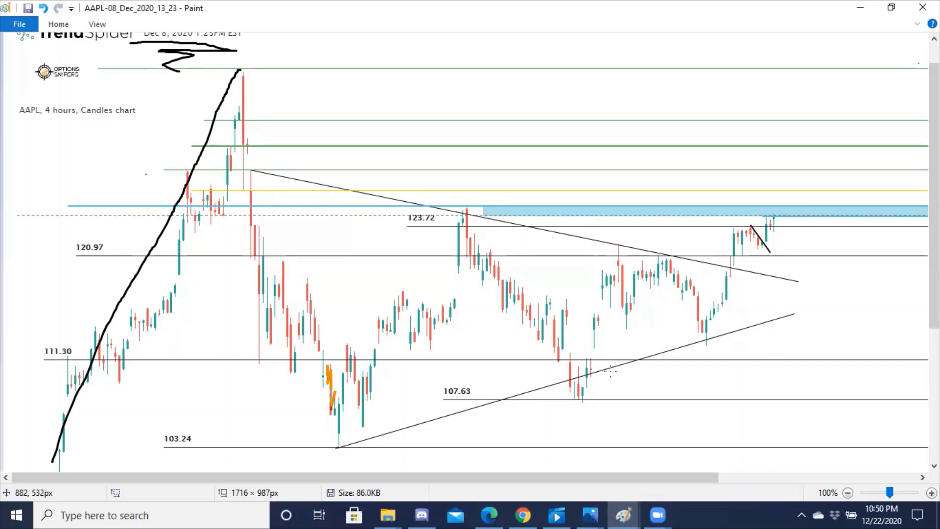
Step: Circle the low at the 107.63 level and draw a vertical line from the triangle's upper start down to the 103.24 level
mouse_move(611, 371)
left_mouse_down()
mouse_move(571, 369)
mouse_move(551, 398)
mouse_move(614, 388)
mouse_move(610, 371)
left_mouse_up()
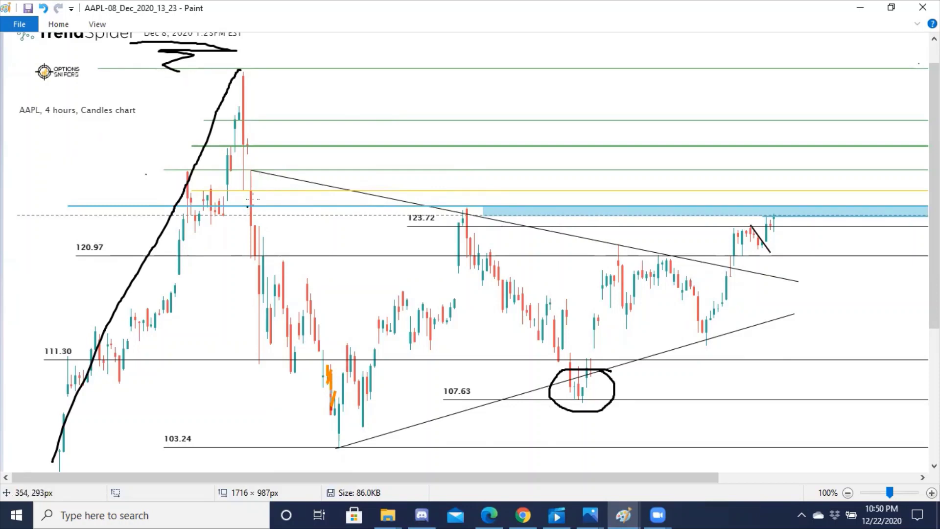
left_click_drag(251, 172, 252, 450)
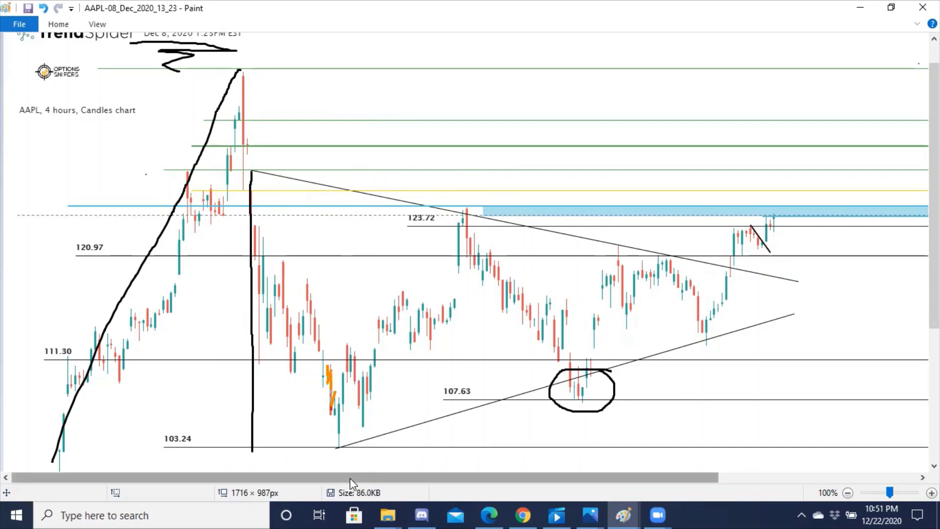
Step: Underline the 128.91 TP1 label, then sketch an upward arrow, a falling curve, and a zigzag through the triangle with a circle at its breakout
scroll(347, 478, "right", 5)
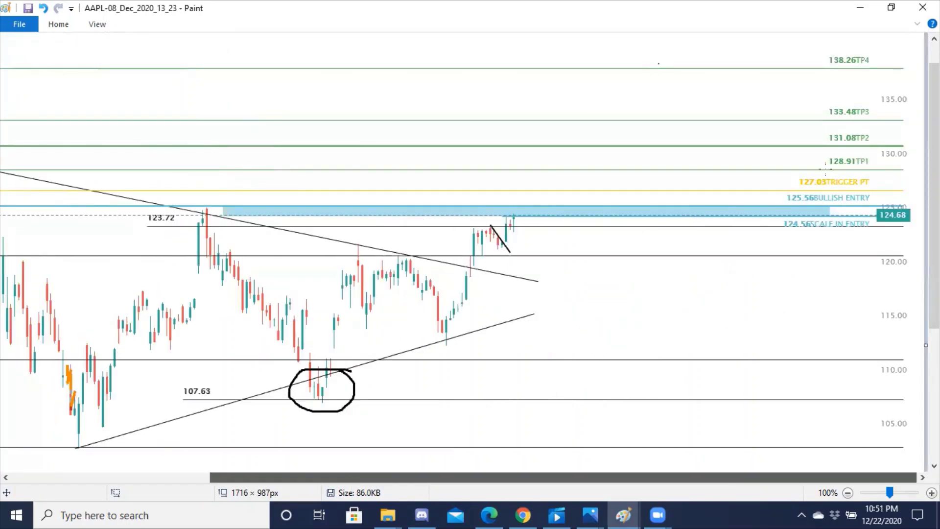
left_click_drag(826, 170, 877, 171)
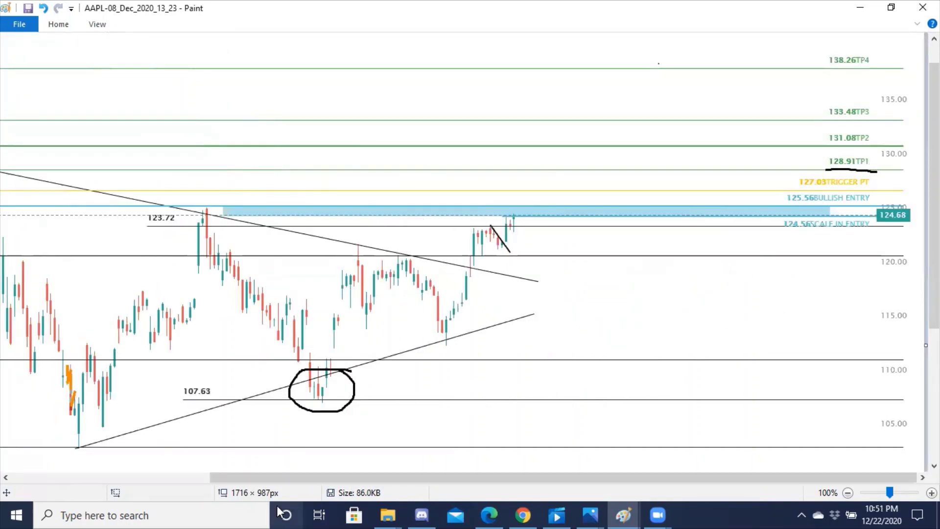
left_click_drag(274, 481, 115, 464)
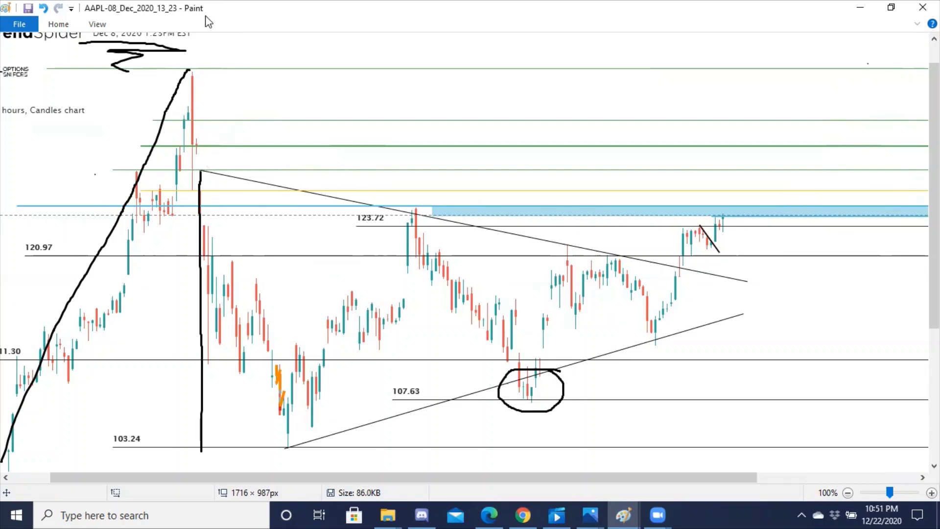
mouse_move(216, 157)
left_mouse_down()
mouse_move(219, 75)
mouse_move(211, 90)
mouse_move(228, 90)
mouse_move(281, 133)
mouse_move(394, 194)
left_mouse_up()
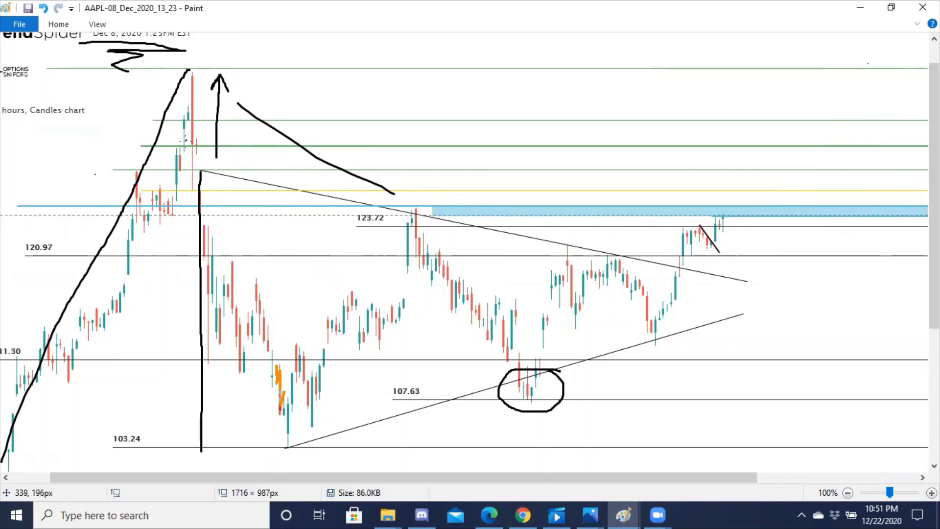
mouse_move(192, 175)
left_mouse_down()
mouse_move(287, 441)
mouse_move(417, 252)
mouse_move(534, 368)
mouse_move(621, 256)
mouse_move(661, 323)
mouse_move(678, 284)
mouse_move(709, 280)
mouse_move(675, 261)
mouse_move(670, 279)
left_mouse_up()
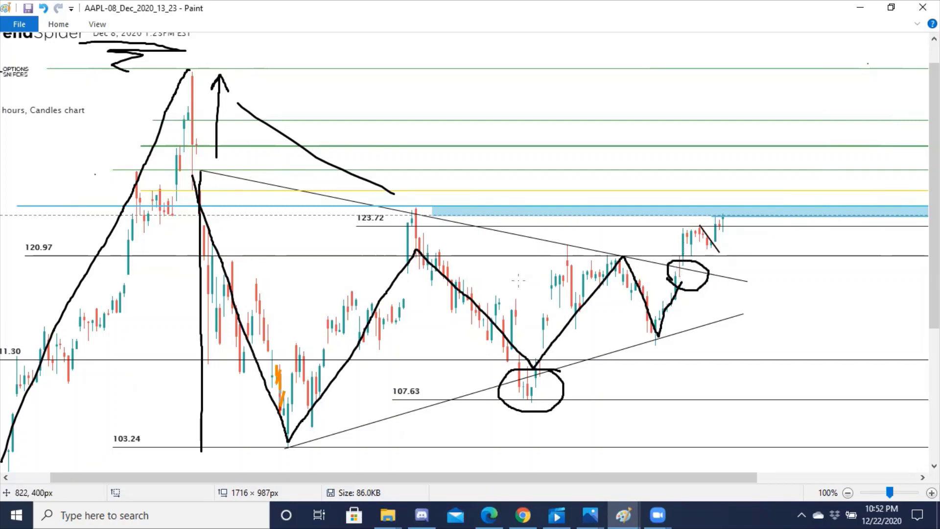
Step: Undo the TP1 underline, the arrow, the falling curve, and the zigzag with its breakout circle
key("ctrl+z")
key("ctrl+z")
key("ctrl+z")
key("ctrl+z")
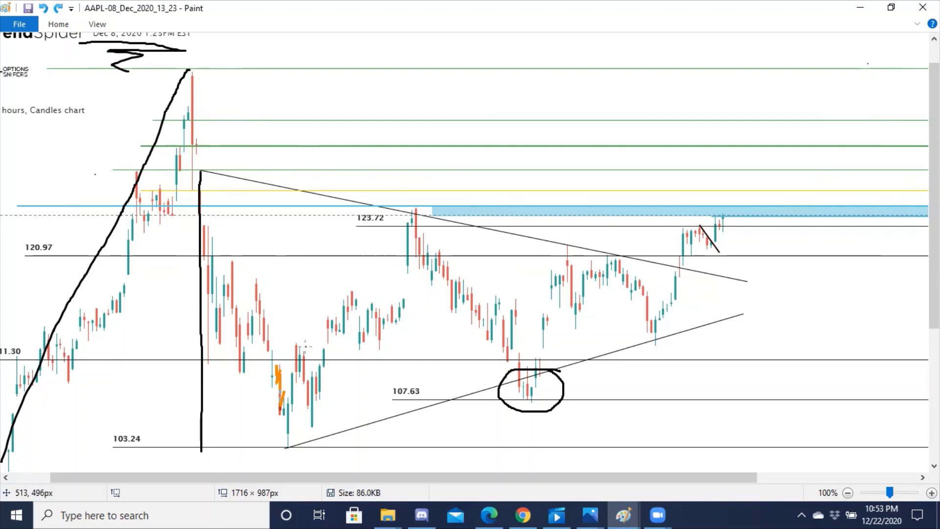
Step: Draw a large ellipse around the consolidation candles inside the triangle
mouse_move(221, 373)
left_mouse_down()
mouse_move(479, 390)
mouse_move(680, 359)
mouse_move(669, 286)
mouse_move(512, 248)
mouse_move(221, 245)
mouse_move(156, 337)
mouse_move(224, 373)
left_mouse_up()
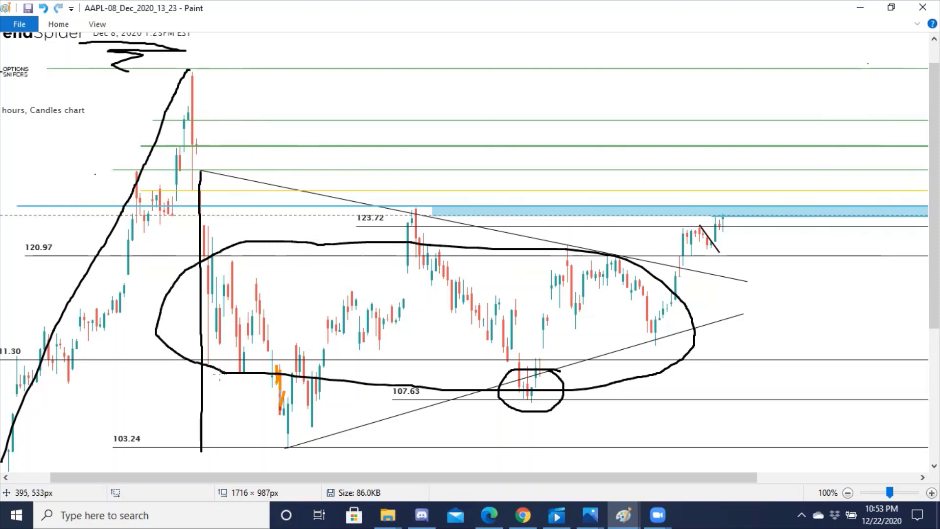
left_click_drag(110, 476, 80, 476)
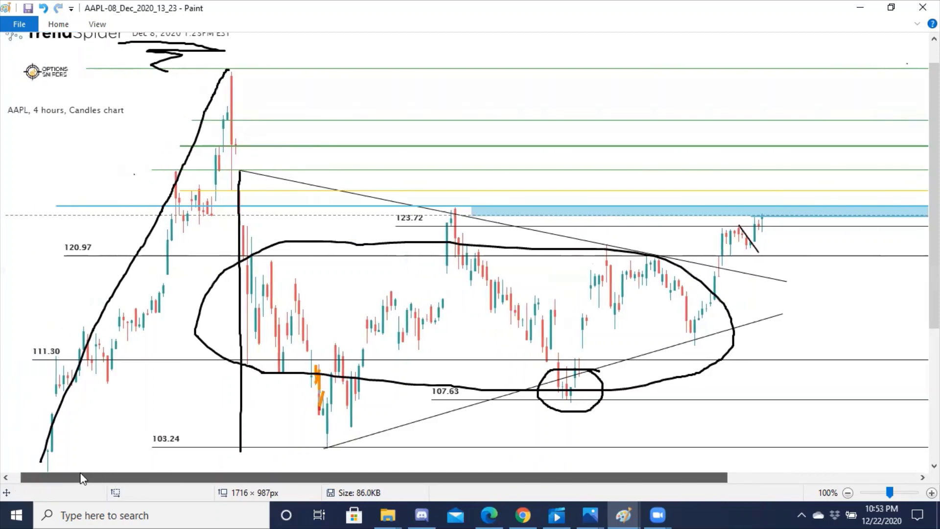
left_click(455, 334)
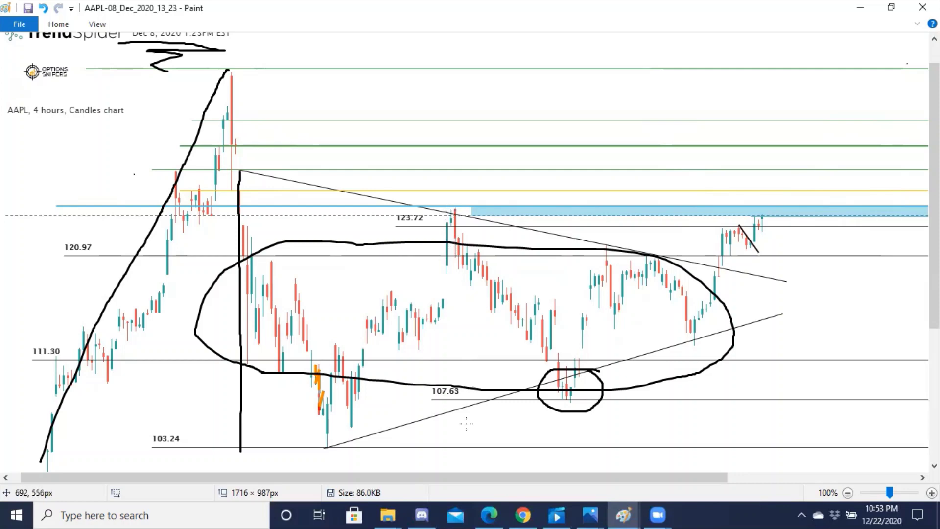
Step: Mark the bullish targets by circling 138.26 TP4, drawing an upward arrow beside it, and boxing the 127.03 trigger point
scroll(617, 460, "right", 10)
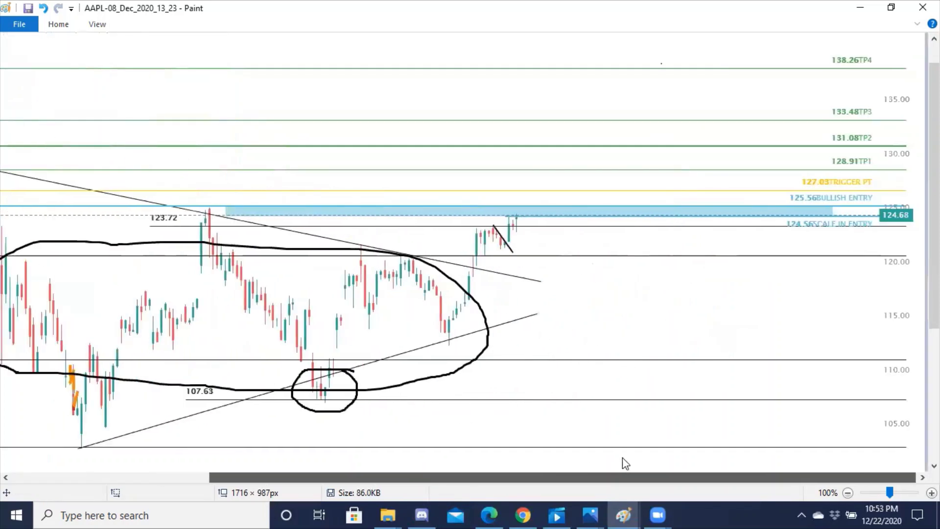
scroll(622, 460, "left", 5)
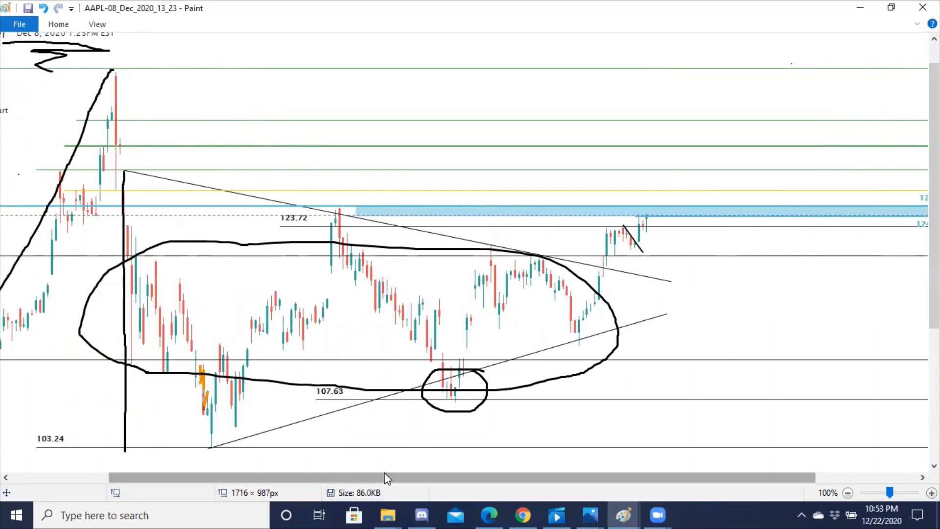
left_click_drag(385, 474, 426, 473)
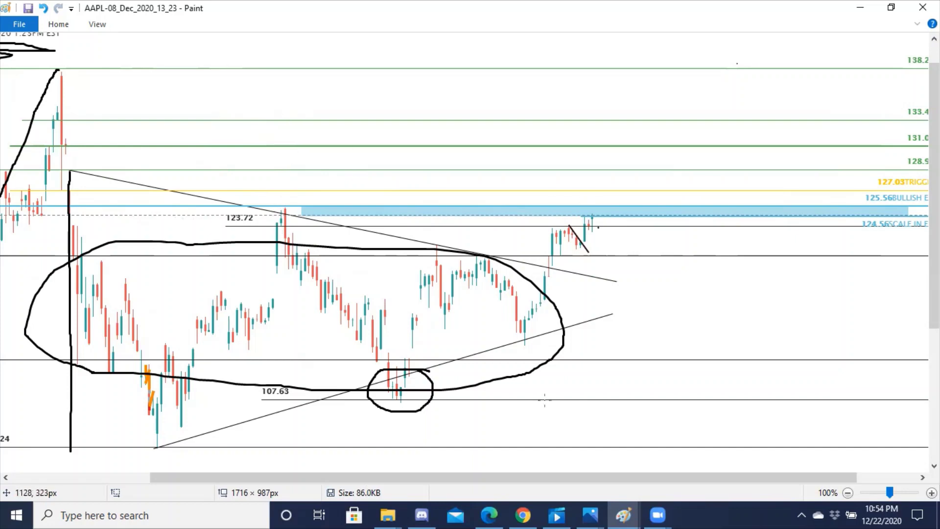
left_click_drag(505, 474, 523, 455)
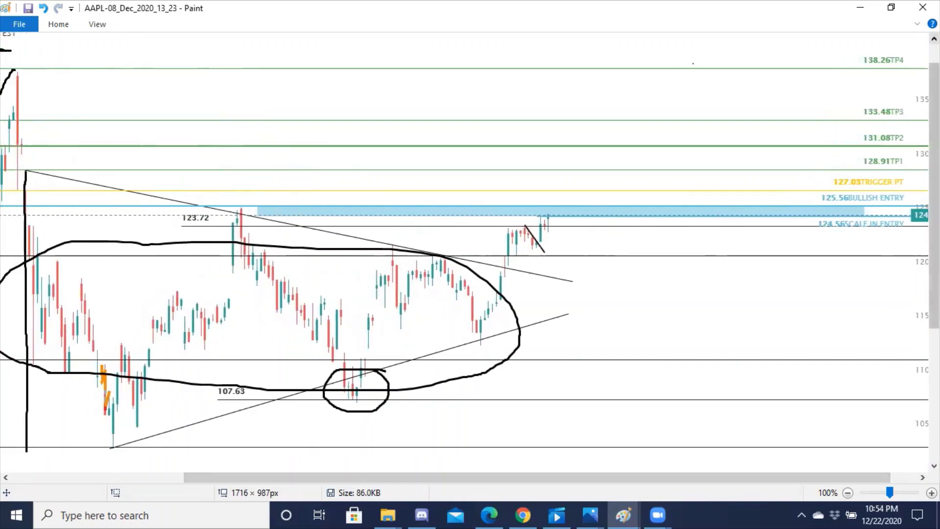
mouse_move(865, 81)
left_mouse_down()
mouse_move(918, 89)
mouse_move(852, 50)
mouse_move(878, 95)
left_mouse_up()
mouse_move(753, 165)
left_mouse_down()
mouse_move(735, 68)
mouse_move(749, 59)
mouse_move(730, 98)
mouse_move(746, 68)
mouse_move(743, 86)
left_mouse_up()
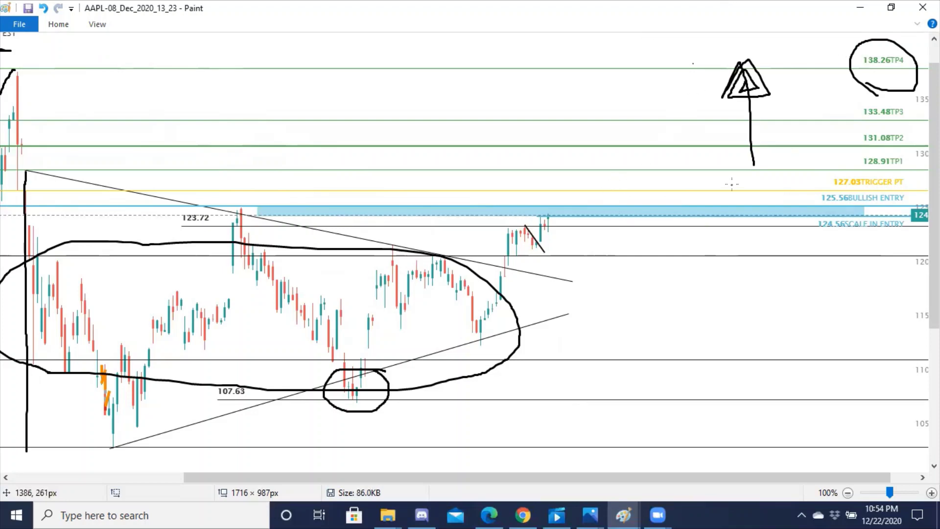
mouse_move(831, 193)
left_mouse_down()
mouse_move(906, 190)
mouse_move(910, 174)
mouse_move(839, 172)
mouse_move(827, 187)
mouse_move(835, 188)
left_mouse_up()
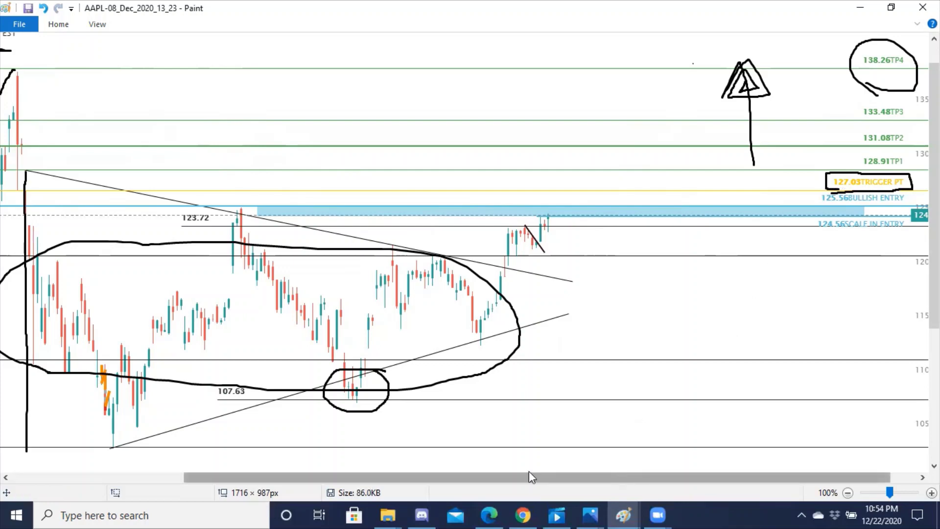
Step: Circle the swing high near the 123.72 level and the candle cluster on the rally just before the chart's peak
left_click_drag(529, 476, 256, 492)
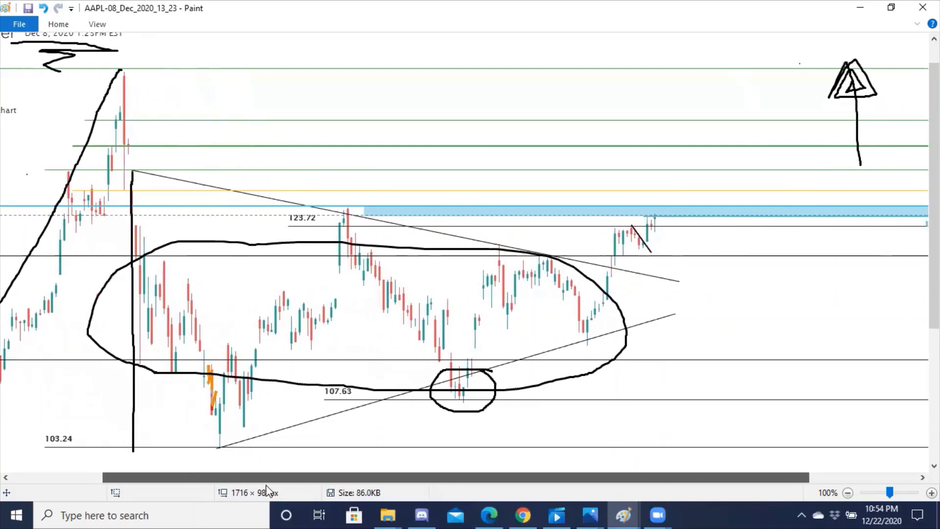
left_click_drag(316, 301, 318, 299)
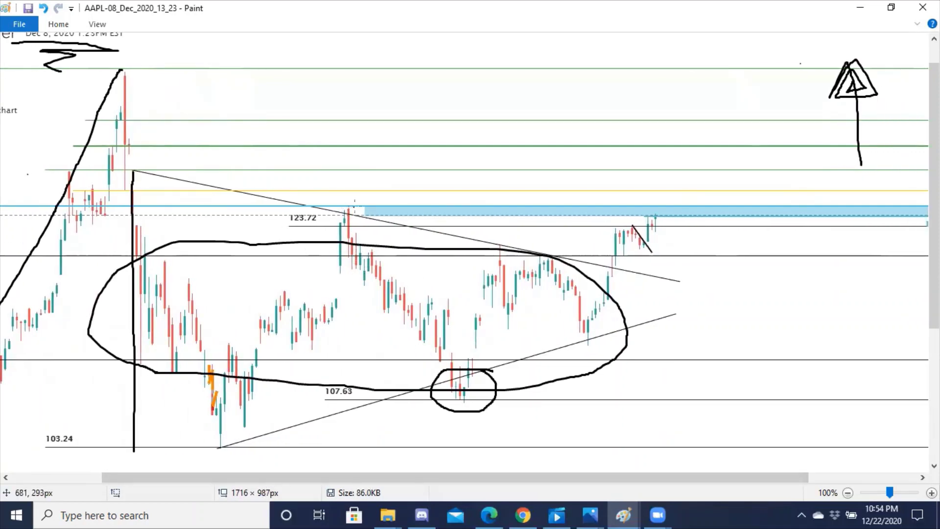
mouse_move(355, 204)
left_mouse_down()
mouse_move(337, 208)
mouse_move(345, 228)
mouse_move(359, 220)
mouse_move(354, 204)
left_mouse_up()
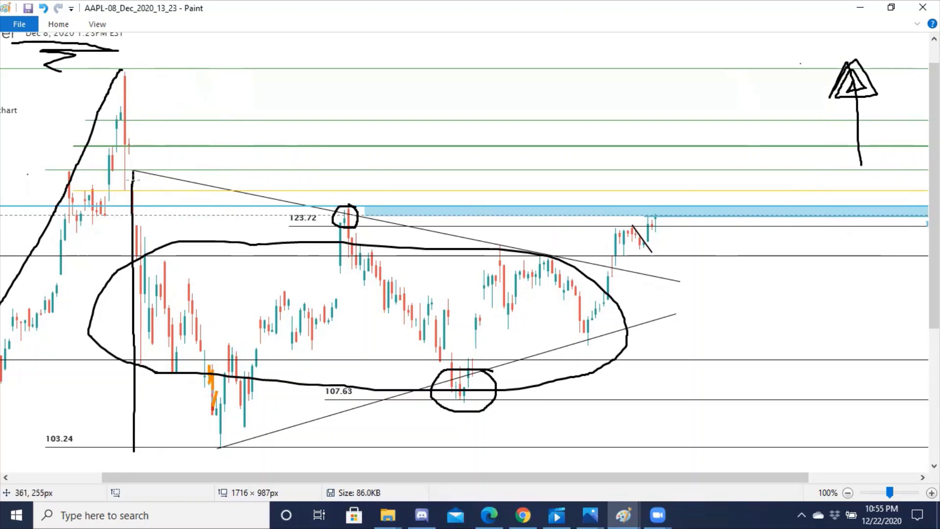
left_click_drag(9, 193, 74, 248)
left_click_drag(125, 224, 30, 197)
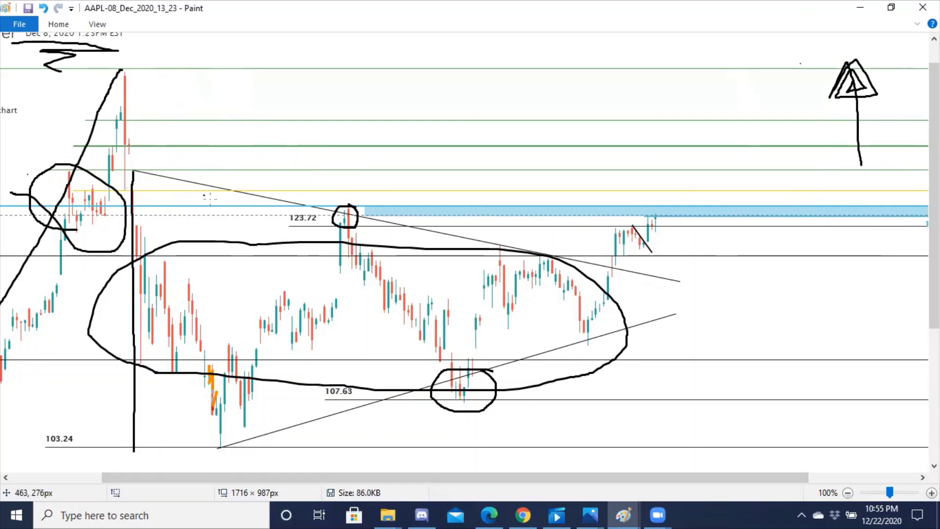
Step: Switch to the AAPL 4-hour chart in TrendSpider and place the circle highlight on the early-December highs in the blue entry zone
left_click_drag(228, 472, 395, 465)
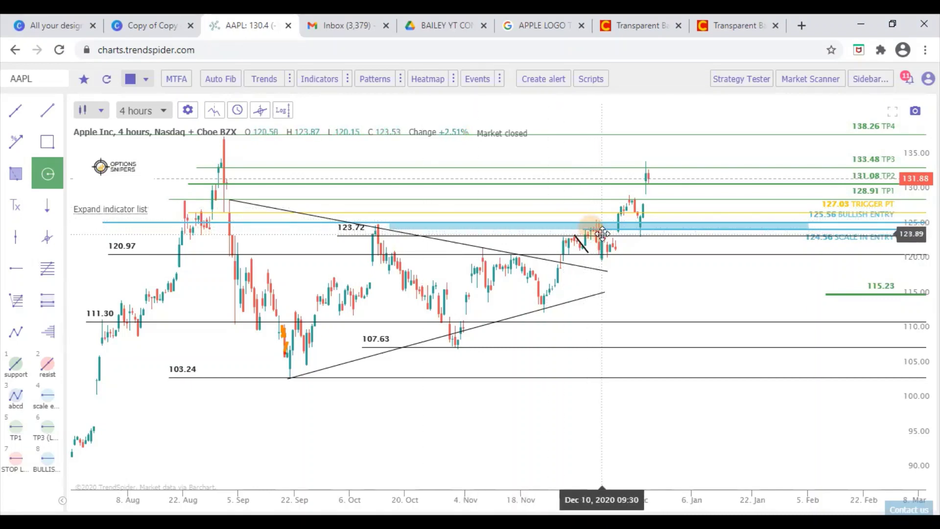
key("Escape")
left_click(590, 216)
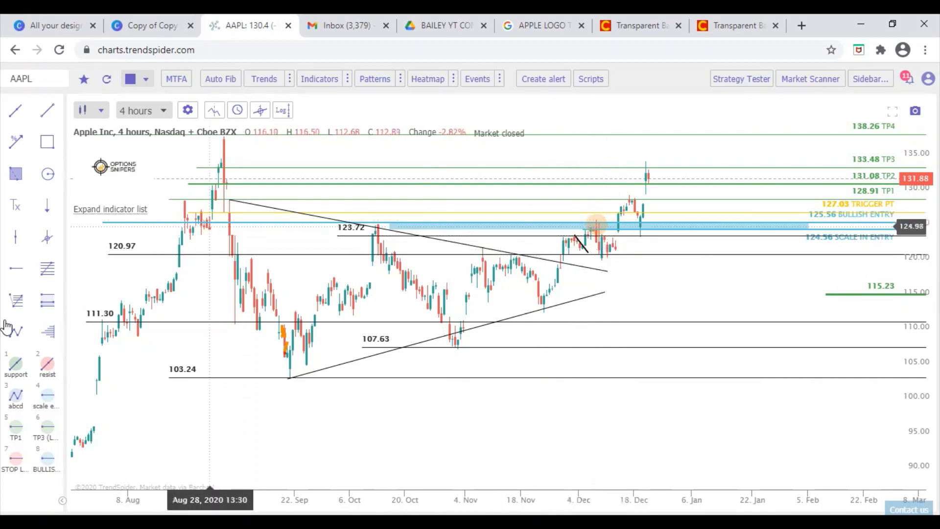
Step: Draw line segments from the late-November low up to the December 8 high and down to the December 10 pullback
left_click(47, 110)
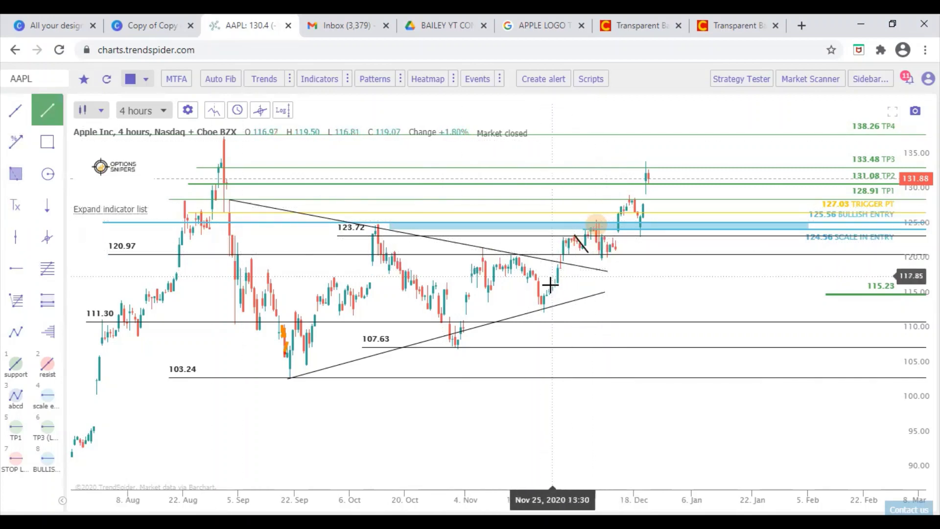
left_click_drag(546, 296, 590, 224)
left_click(47, 111)
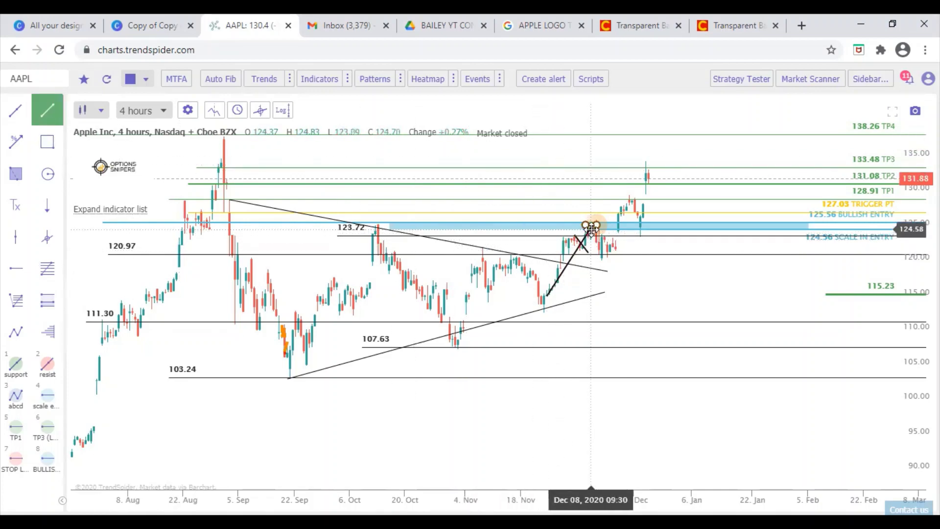
left_click_drag(591, 227, 604, 252)
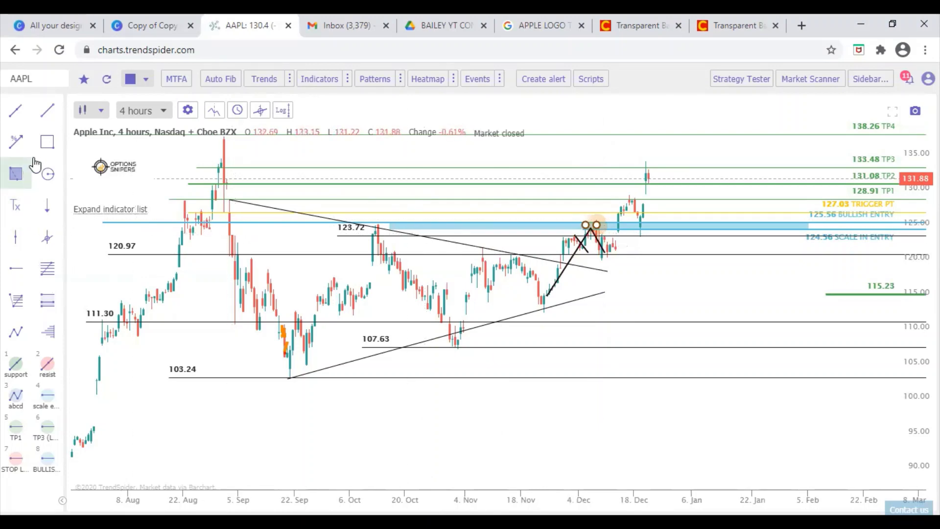
Step: Draw three line segments tracing the swings from the December 10 pullback: up to December 17, down to December 21, and up to about 134
left_click(46, 116)
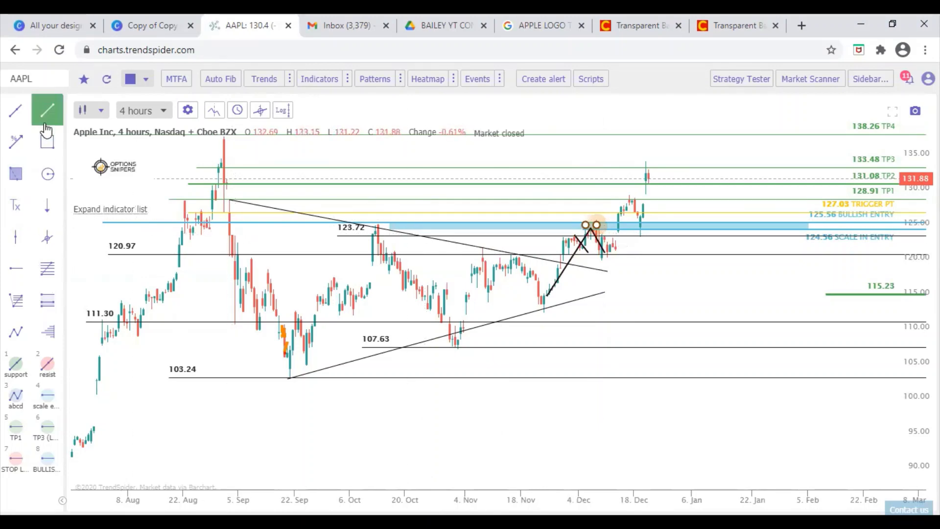
left_click(604, 247)
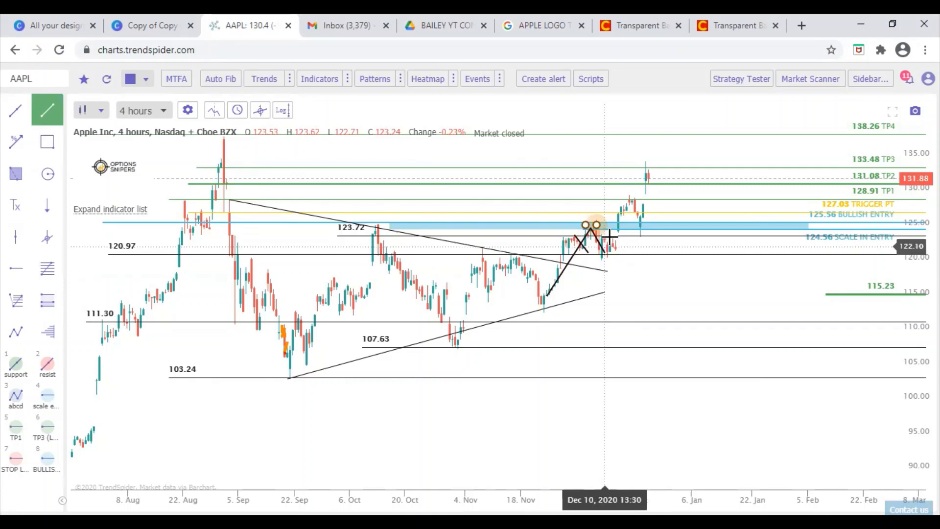
left_click(628, 201)
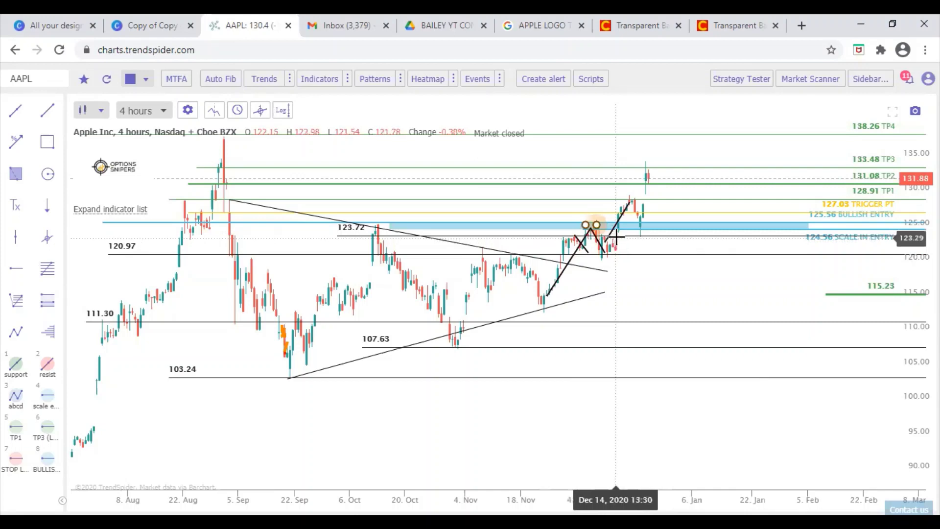
left_click(47, 110)
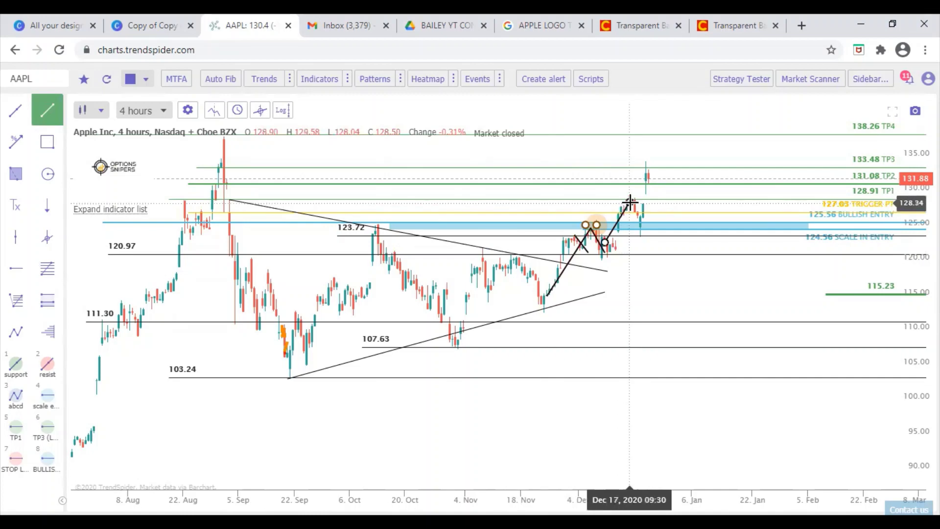
left_click(630, 200)
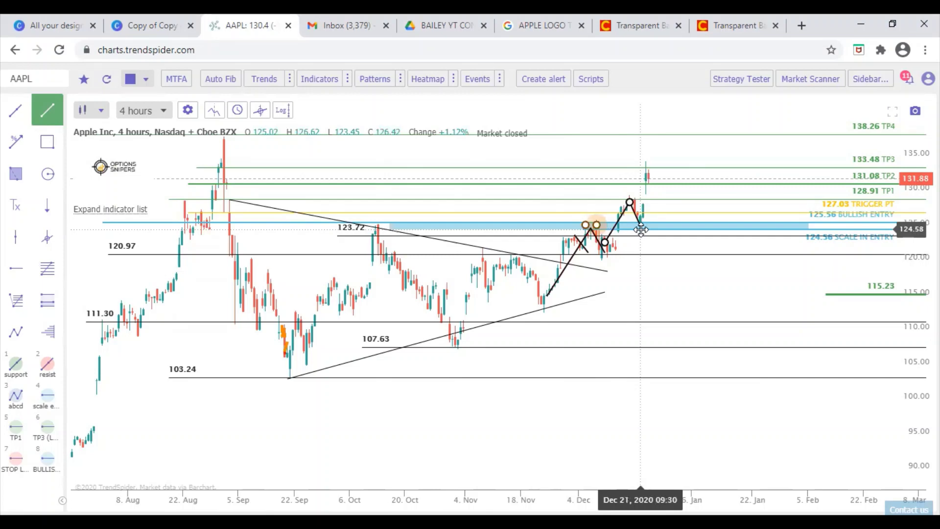
left_click(641, 230)
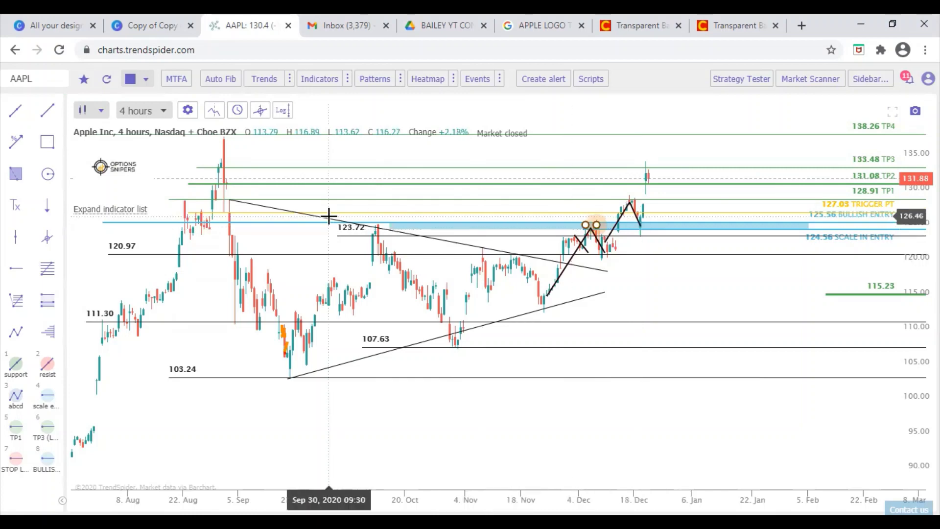
left_click(47, 110)
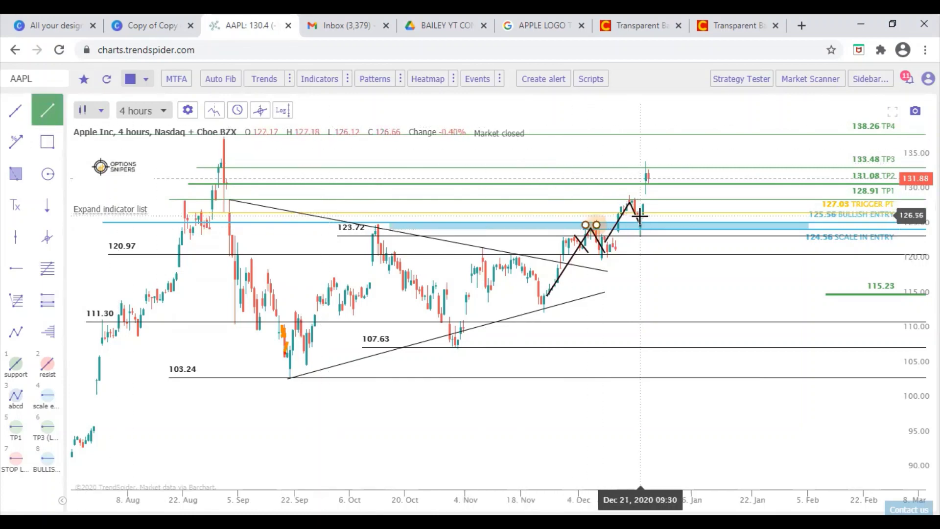
left_click(642, 224)
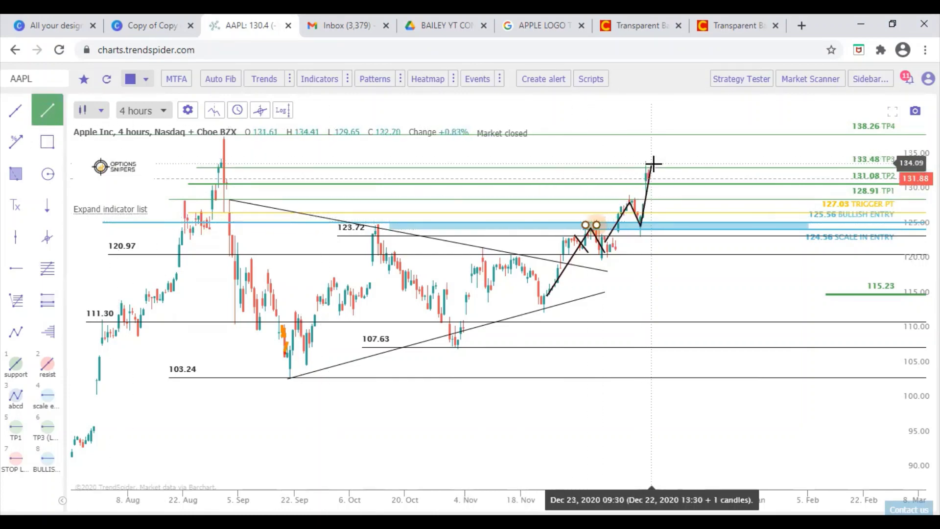
left_click(654, 163)
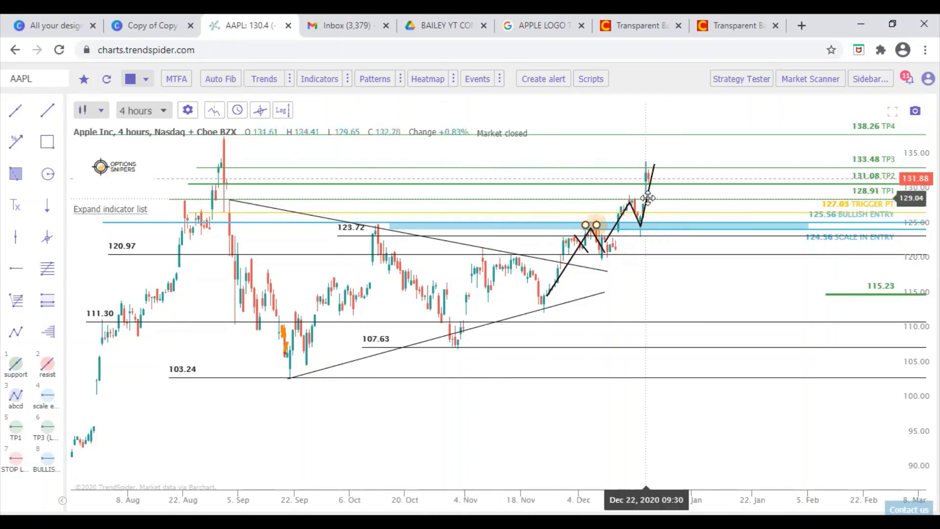
type("AAP")
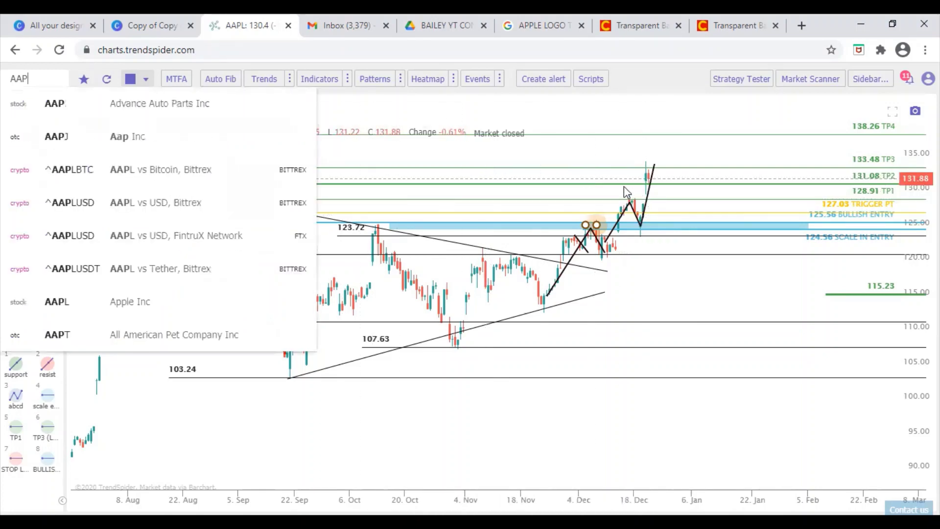
left_click(627, 191)
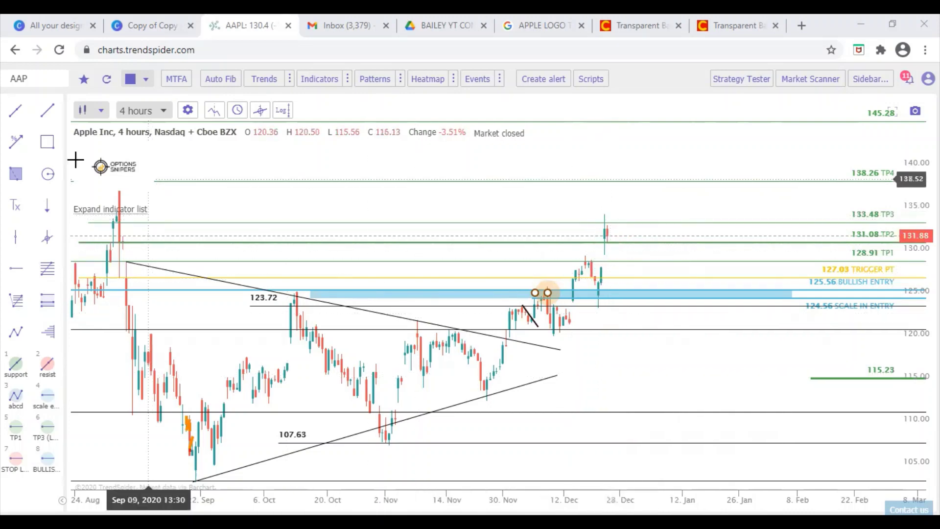
Step: Place a blue scale in entry line at 133.44, starting around December 12
left_click(18, 274)
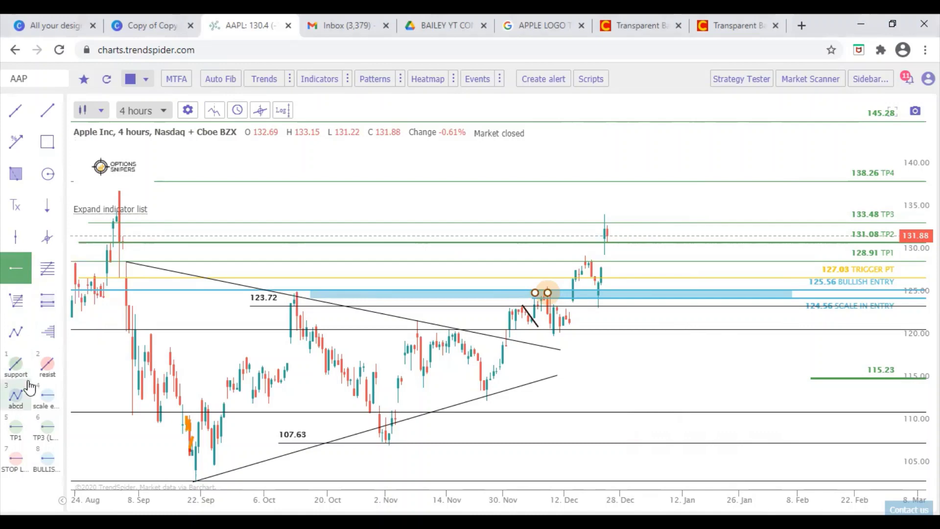
left_click(48, 399)
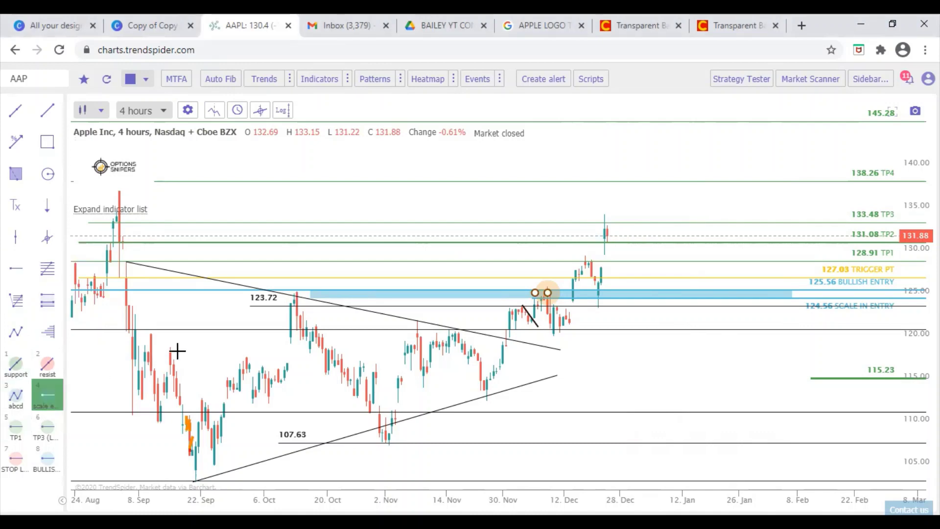
left_click(561, 222)
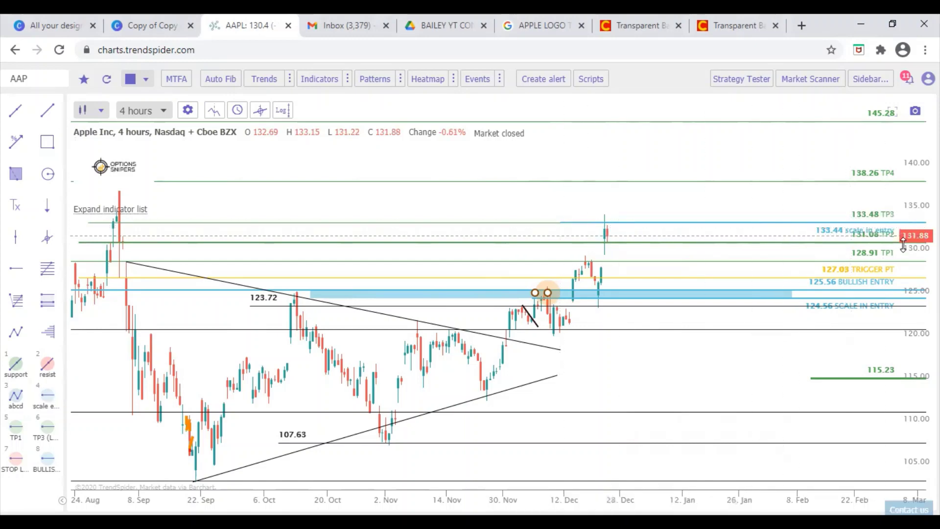
Step: Add a BULLISH ENTRY line at 134.84, above the scale in entry level
left_click_drag(911, 279, 916, 210)
left_click_drag(747, 373, 739, 428)
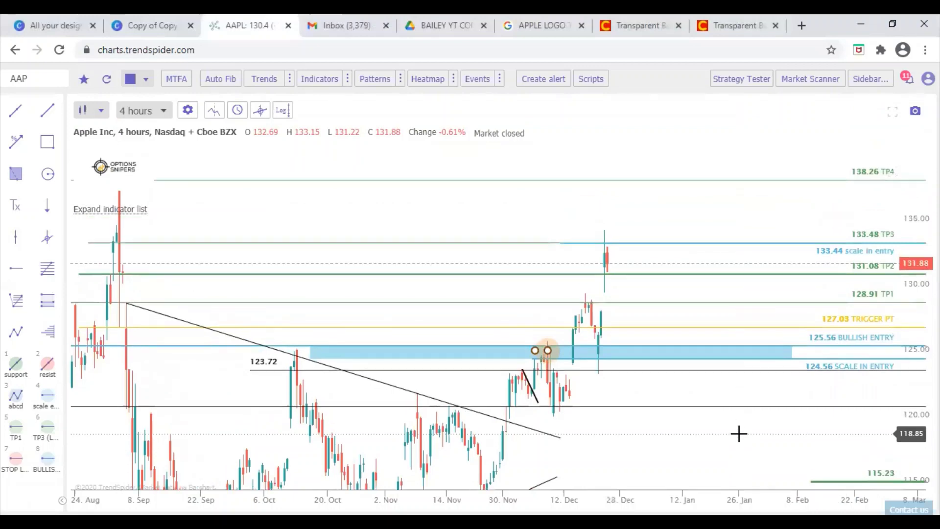
key("4")
key("6")
key("8")
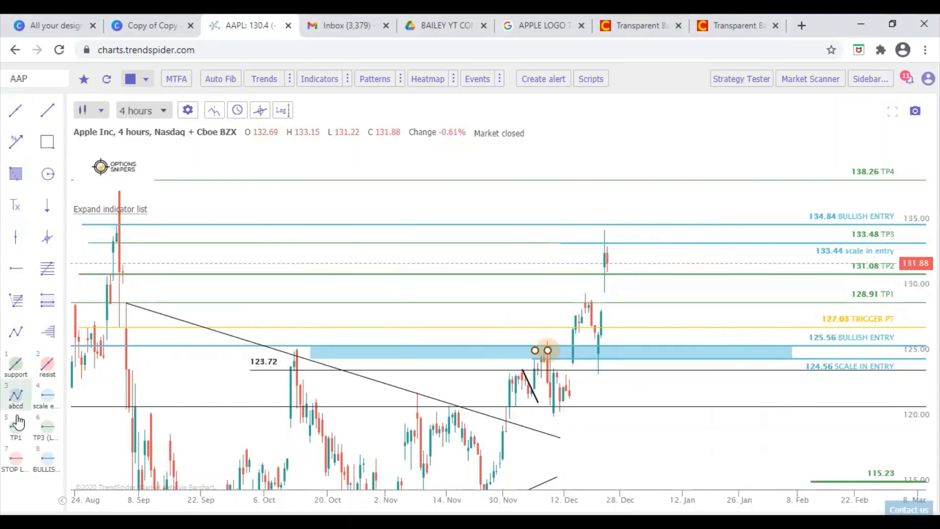
Step: Add a green TP1 target line above the 138.26 level and position it at 140.88
left_click(16, 268)
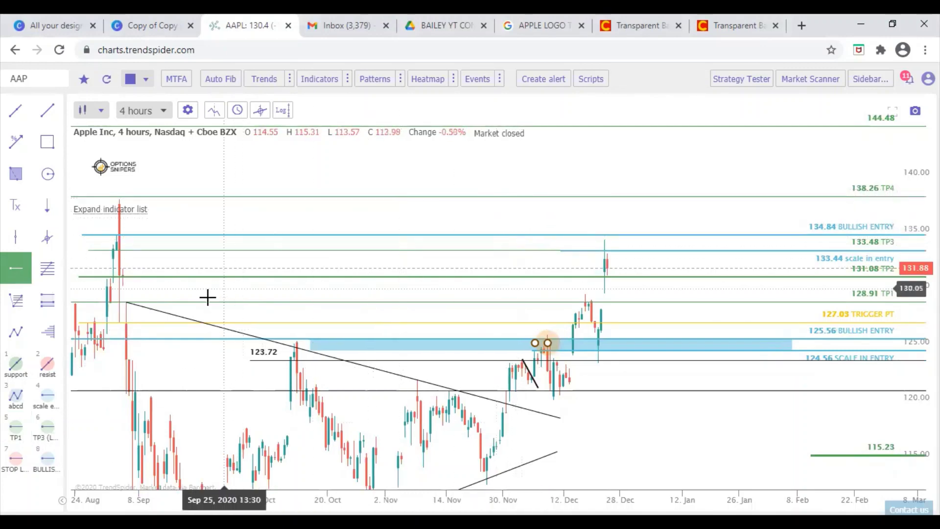
left_click(15, 431)
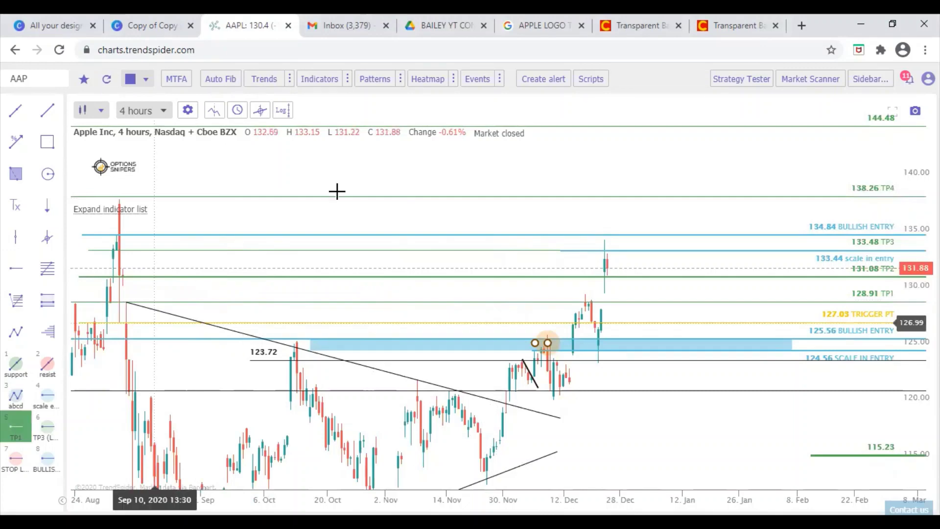
left_click(394, 155)
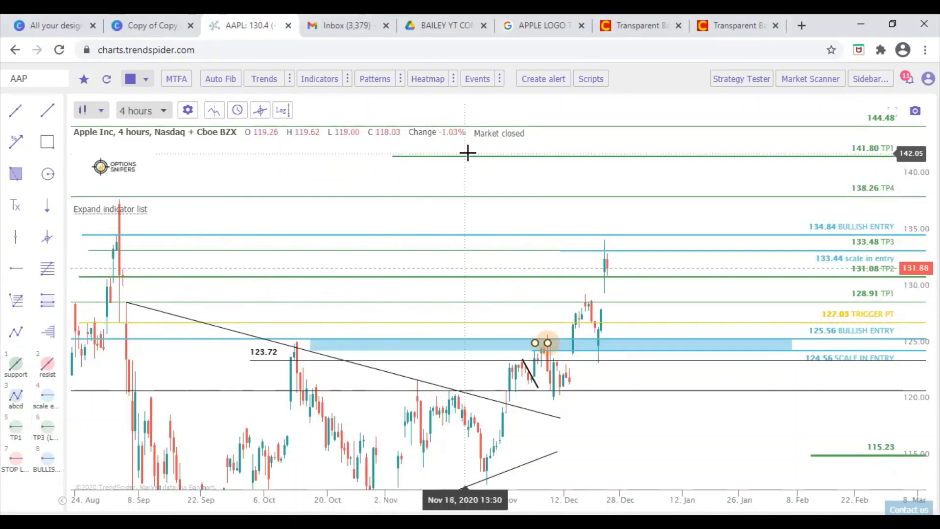
left_click_drag(468, 155, 469, 166)
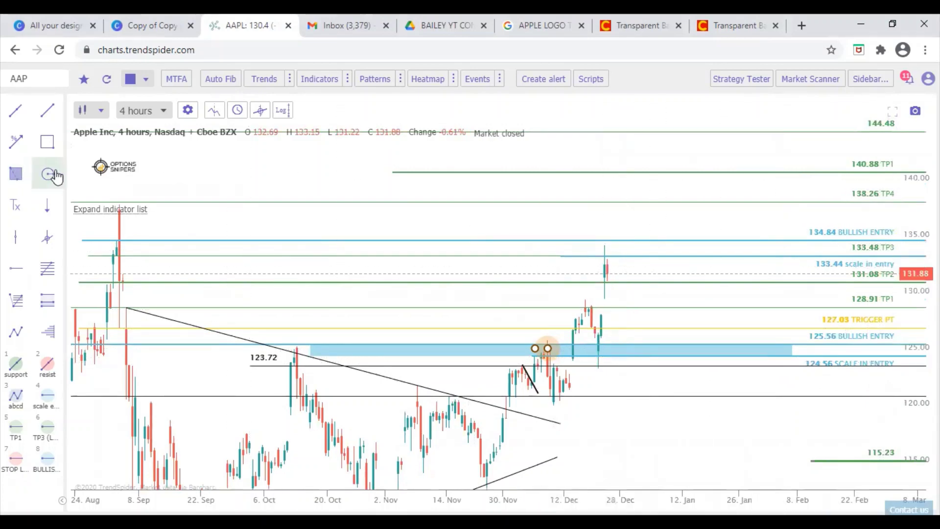
Step: Highlight the latest December rally with a large circle spanning roughly the 125.56 to 134.84 levels
left_click(607, 298)
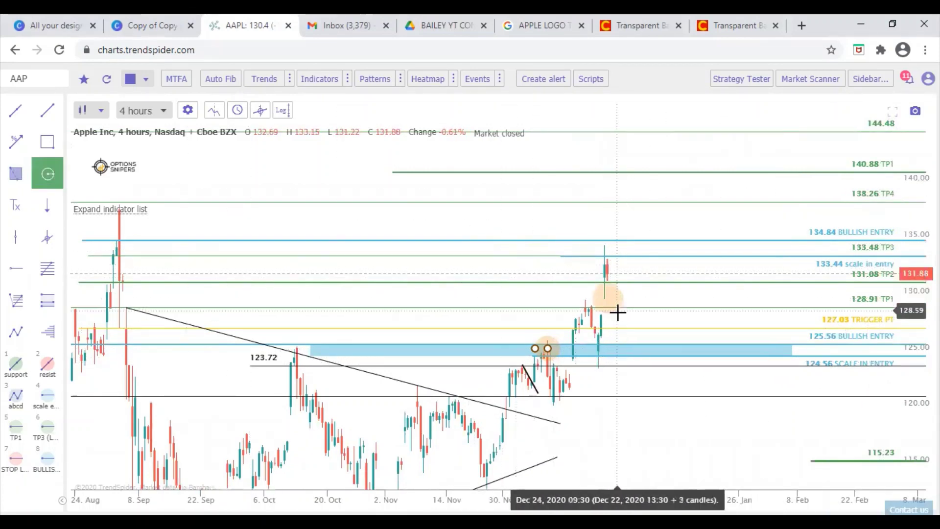
left_click(634, 338)
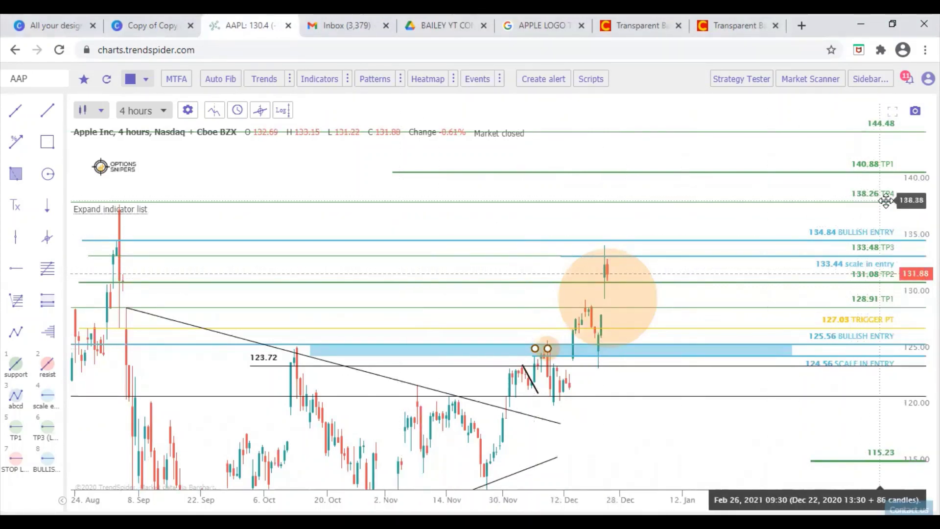
Step: Relabel the 138.26 target line as TP4/TP1 and the 140.88 target line as TP2
double_click(865, 194)
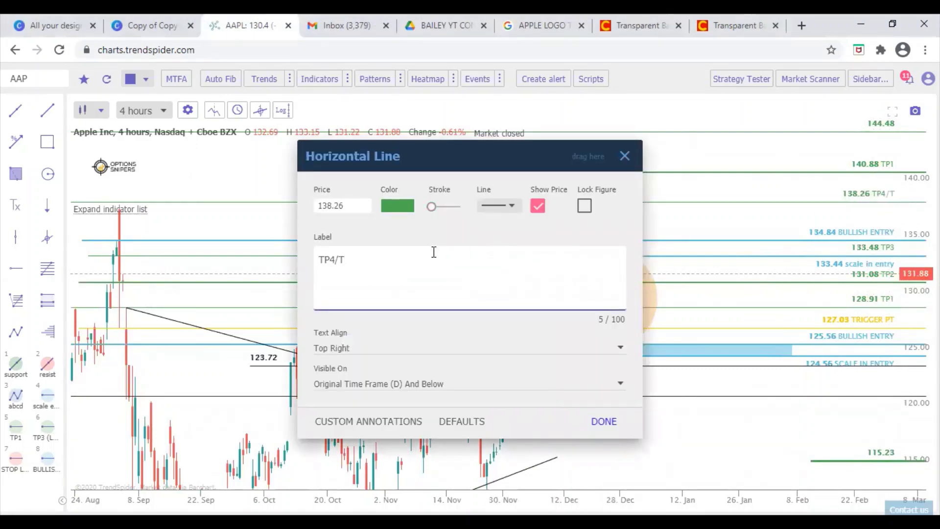
left_click(591, 420)
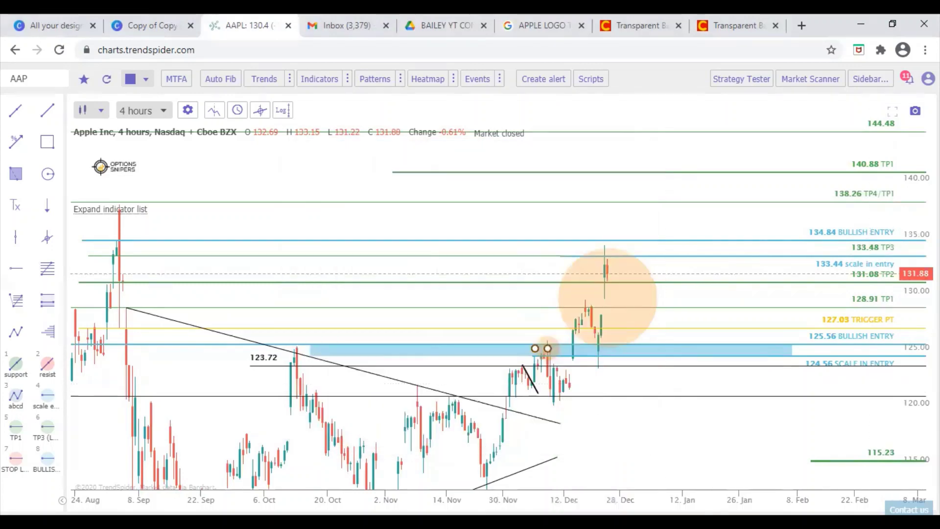
double_click(891, 163)
left_click(438, 272)
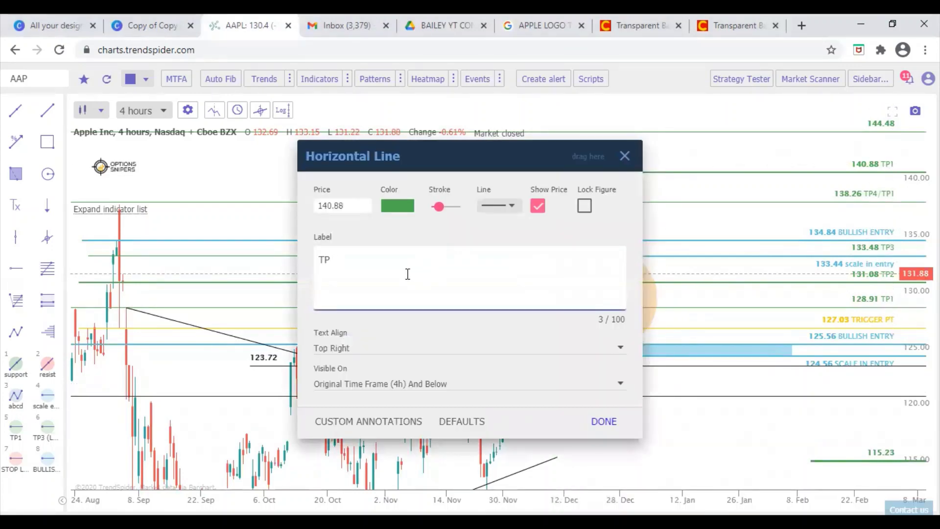
left_click(603, 424)
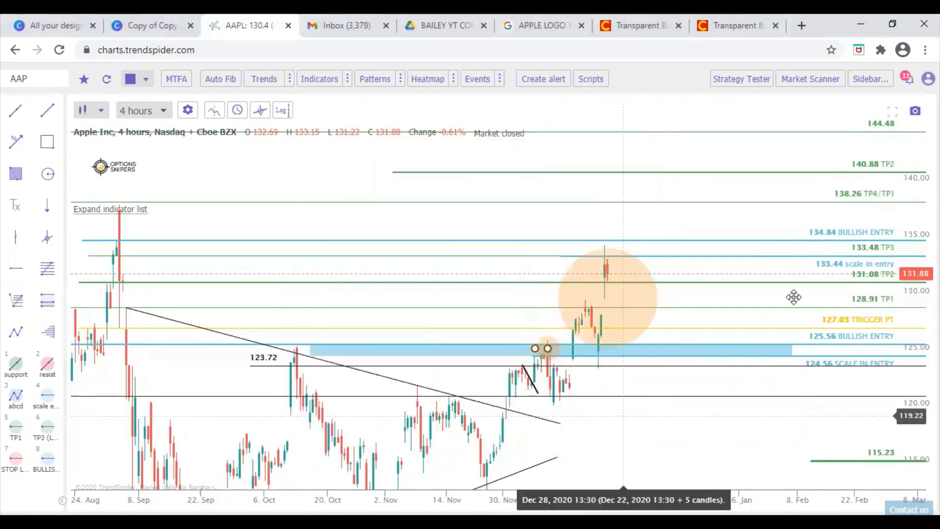
Step: Label the 144.48 line as TP3 (LONG HOLD) and the 153.46 line as TP5 LONG HOLD
double_click(877, 131)
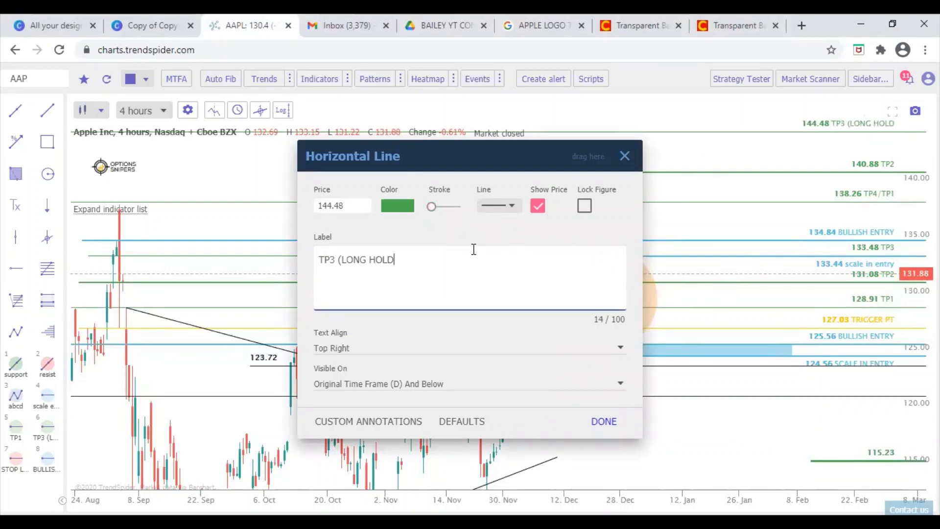
left_click(601, 422)
left_click_drag(639, 421, 643, 528)
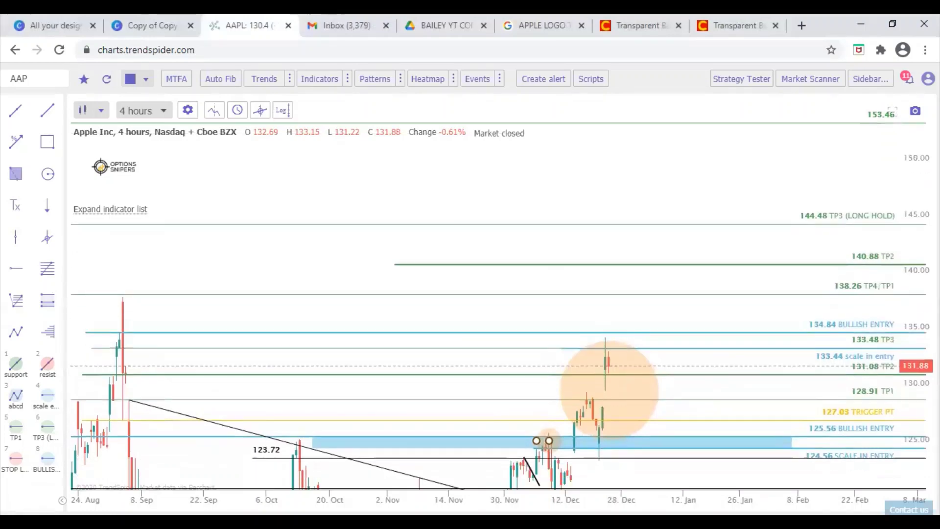
left_click_drag(910, 225, 909, 248)
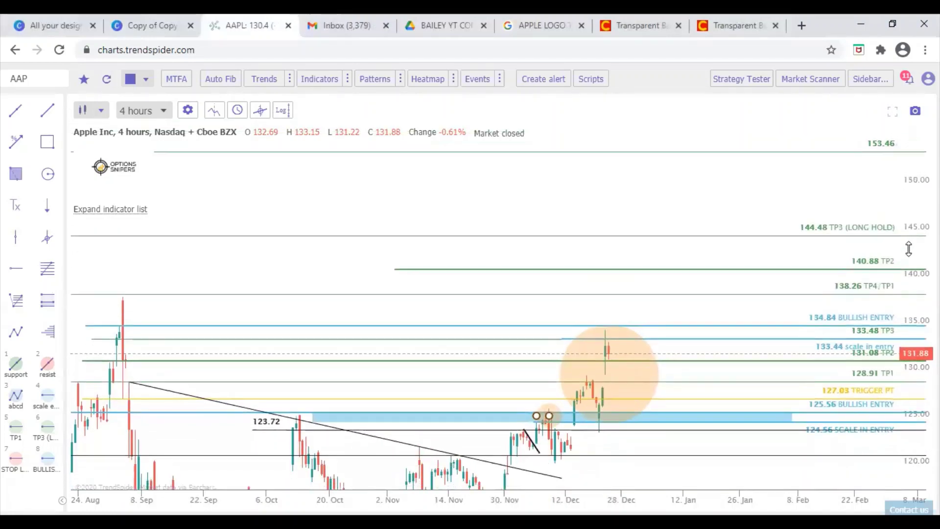
double_click(871, 146)
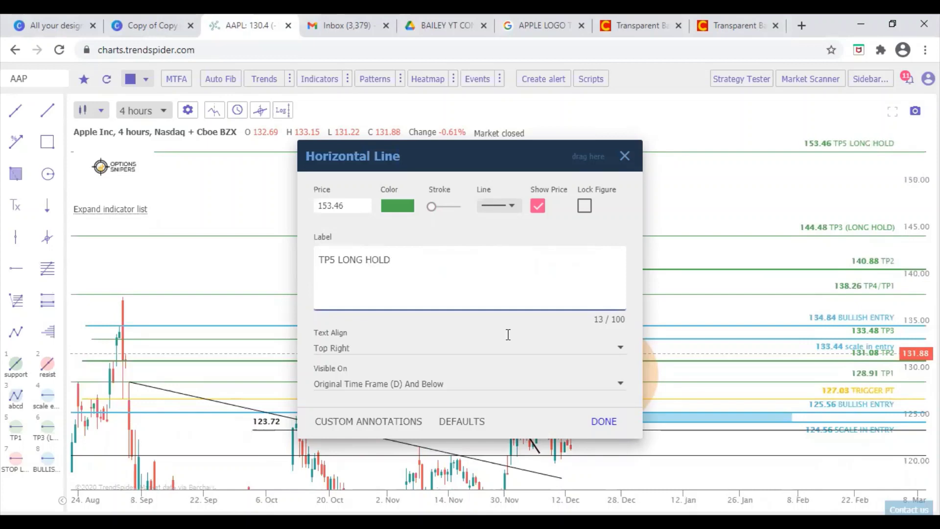
left_click(599, 421)
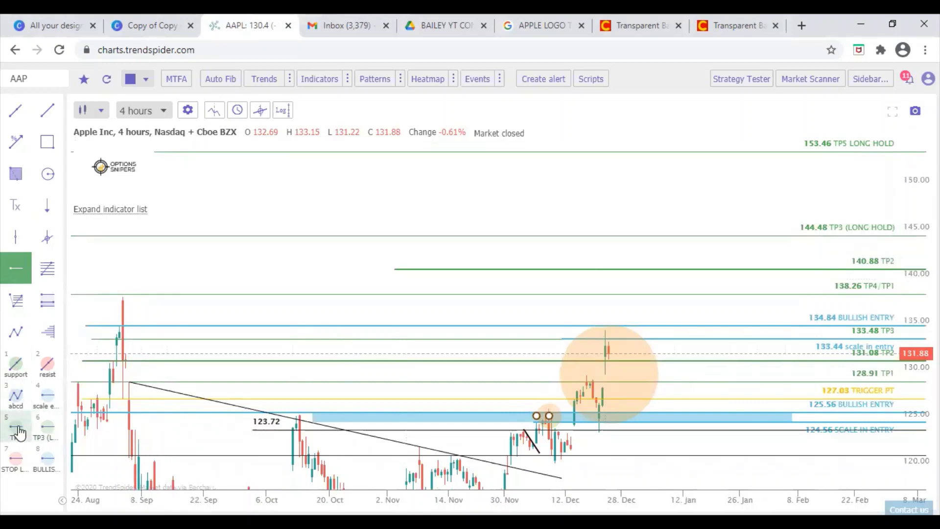
Step: Add a long-hold target line at 149.29 and label it TP4 (LONG HOLD)
left_click(39, 435)
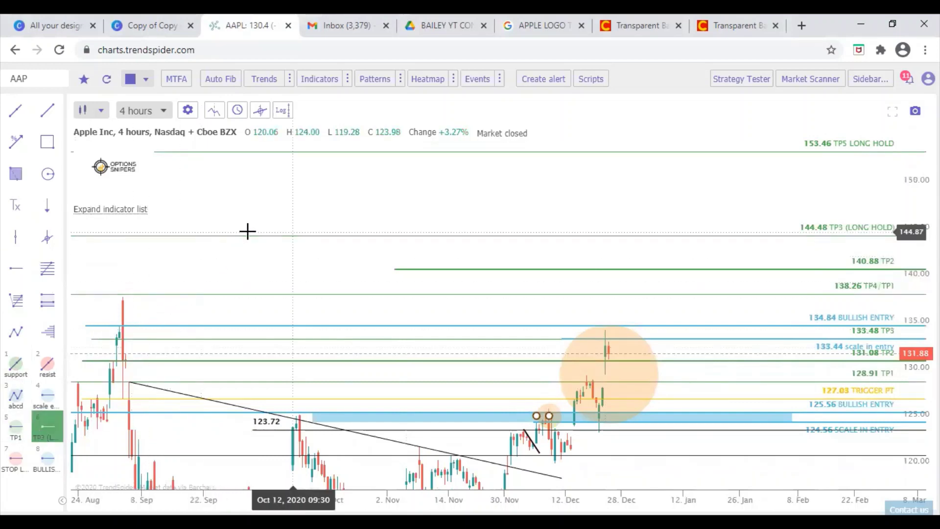
left_click(258, 191)
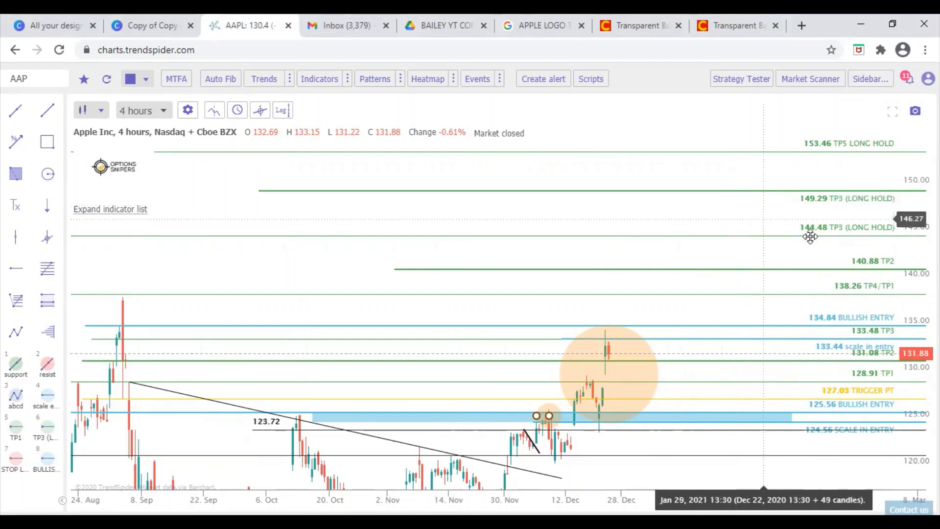
double_click(841, 197)
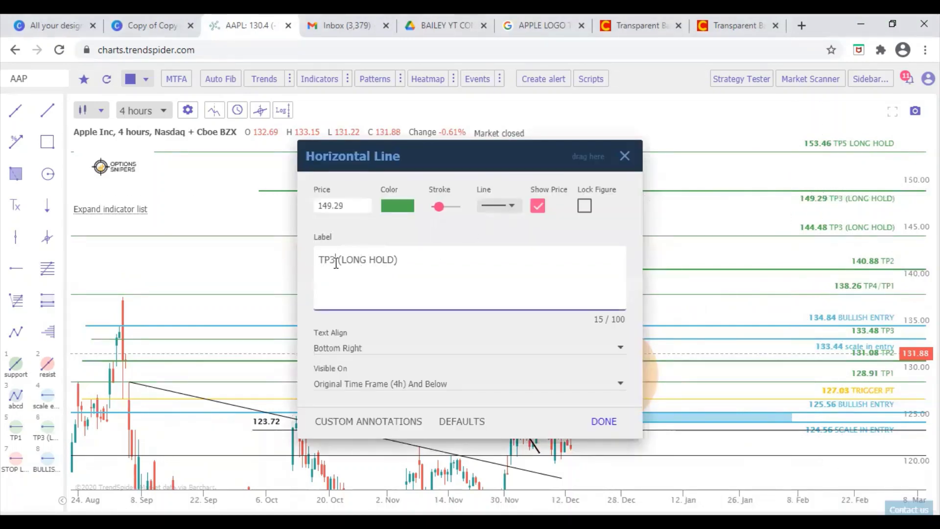
left_click(603, 421)
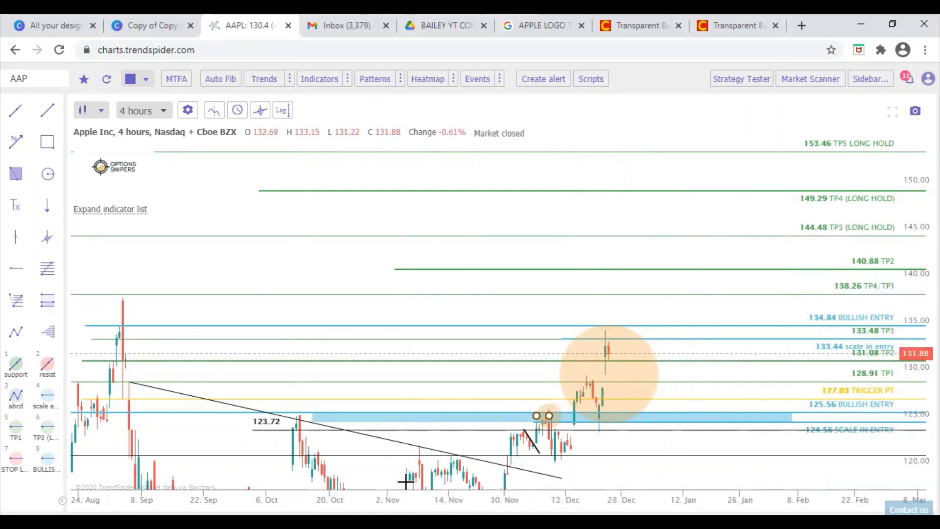
Step: Change the AAPL chart's time frame to 15 min
left_click_drag(282, 271, 231, 287)
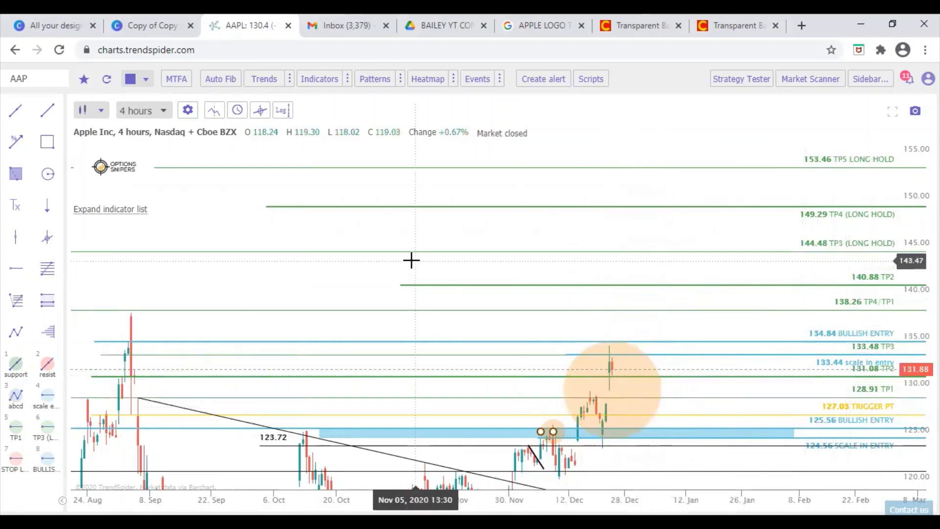
left_click(161, 111)
scroll(163, 130, "up", 5)
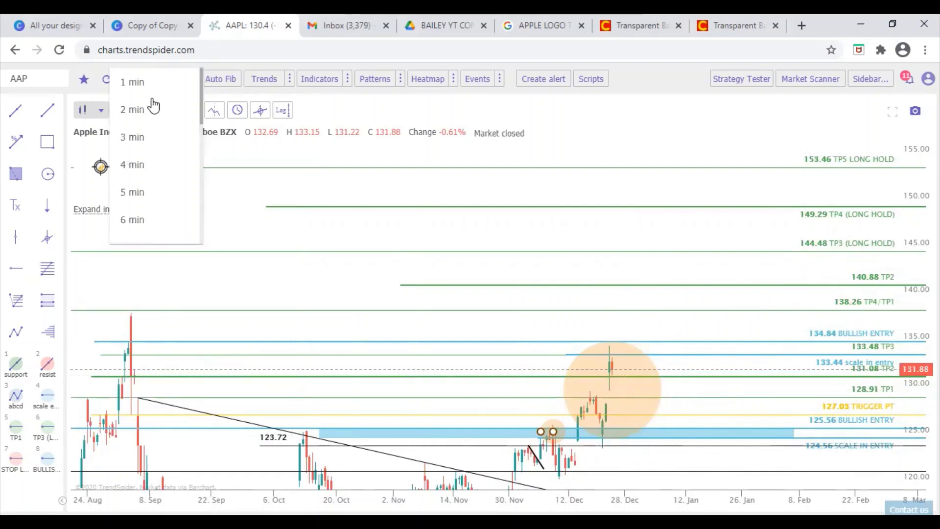
scroll(142, 142, "down", 3)
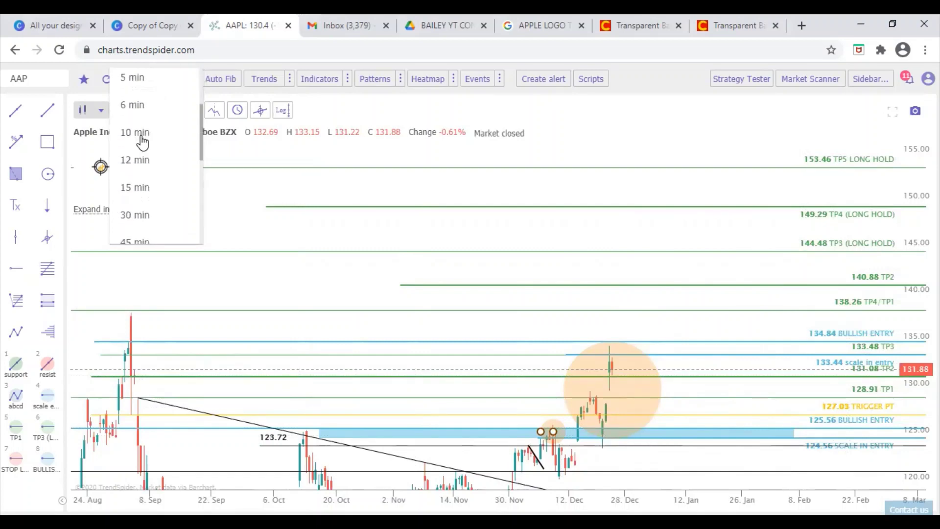
left_click(137, 187)
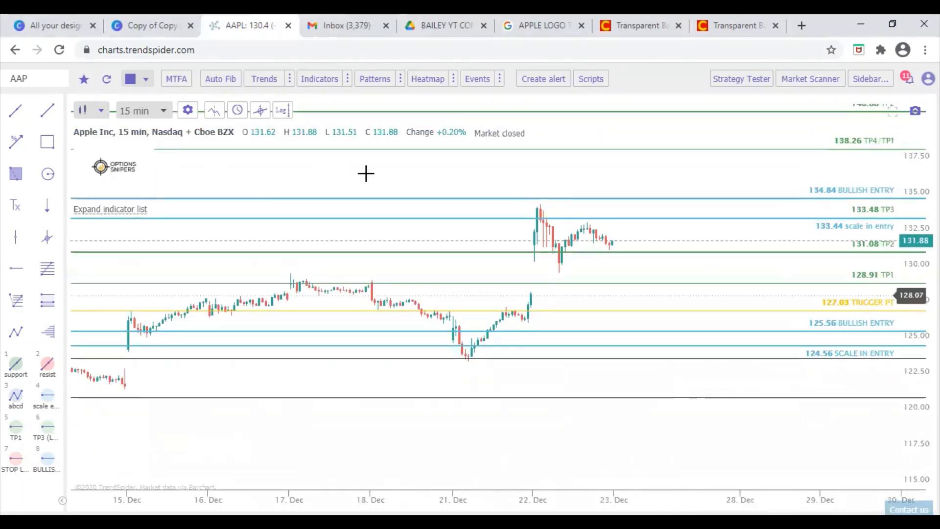
Step: Draw two converging trendlines around the December 22 candles, from about 134 down and about 129 up, meeting near 131.5 after December 23
left_click(43, 121)
left_click_drag(538, 203, 640, 242)
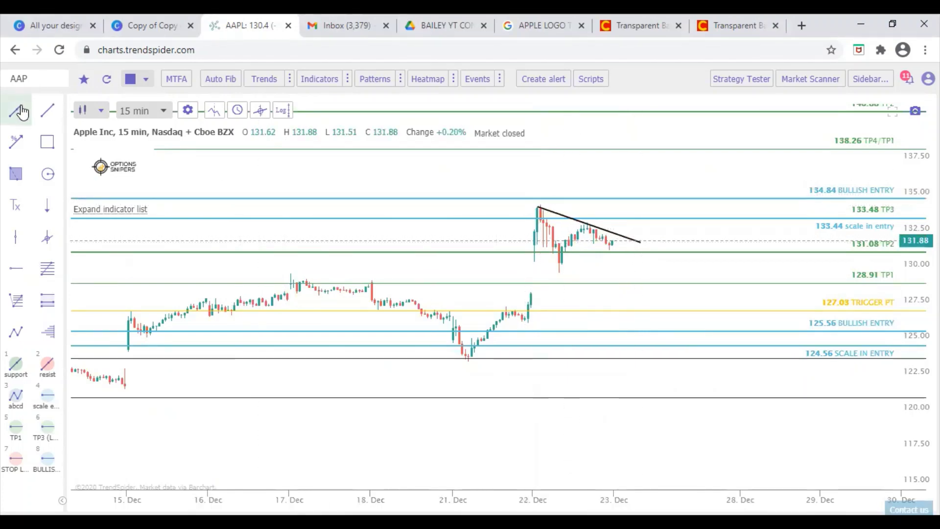
left_click(47, 111)
left_click_drag(546, 278, 639, 242)
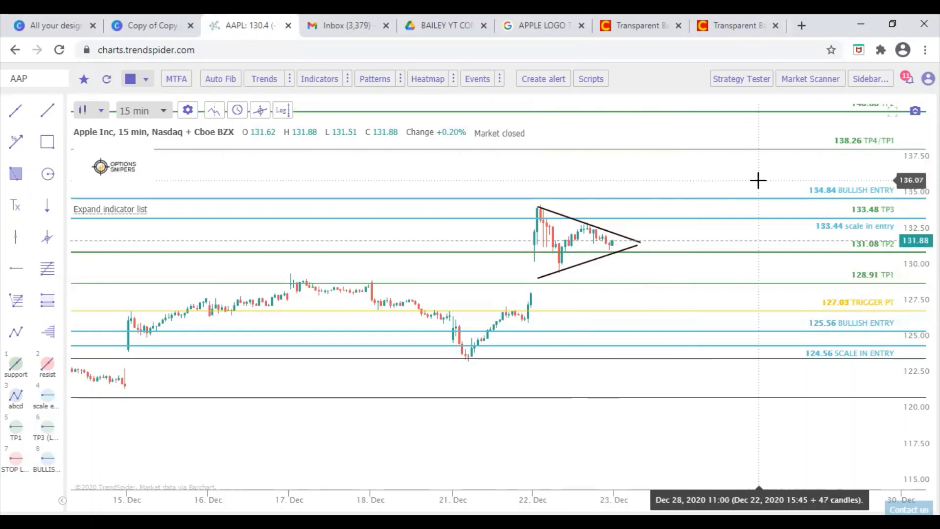
Step: Relabel the 127.03 trigger line as TRIGGER PT/ STOP LOSS and change its color to red
left_click_drag(758, 181, 758, 325)
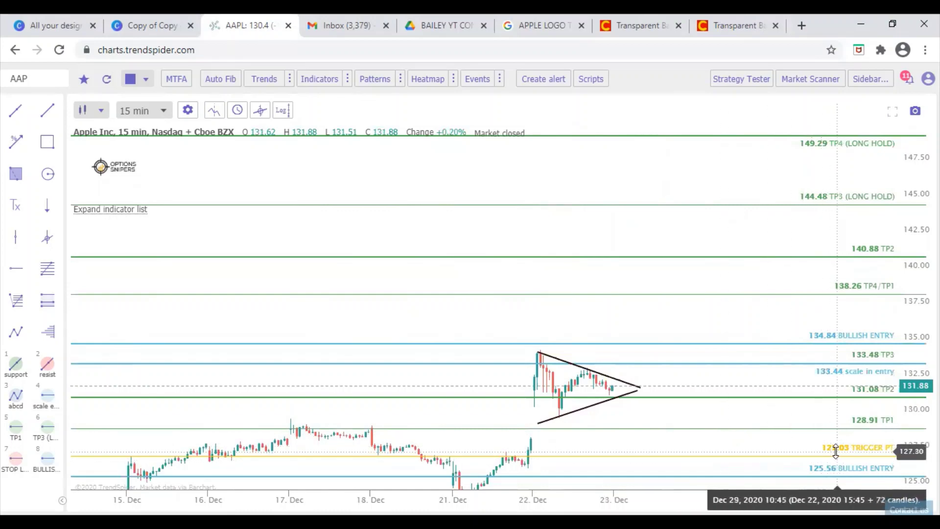
double_click(854, 449)
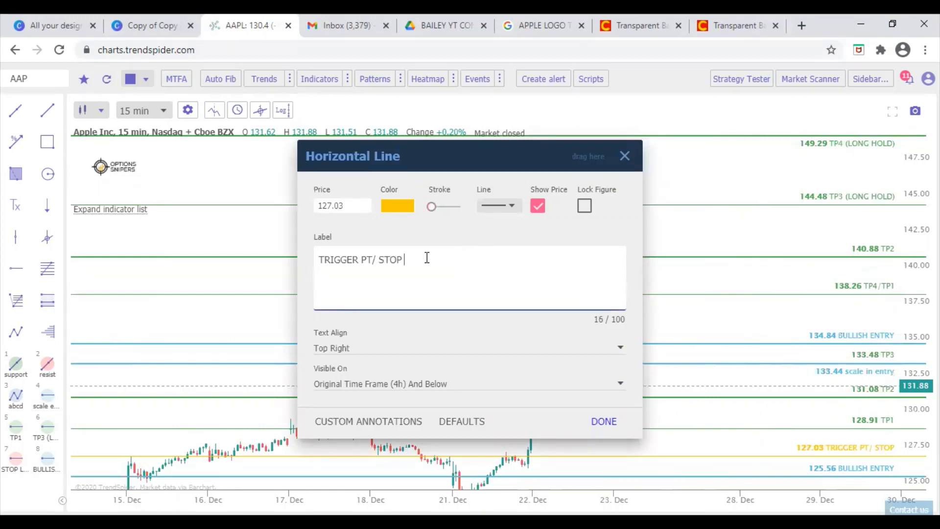
left_click(396, 207)
left_click(352, 223)
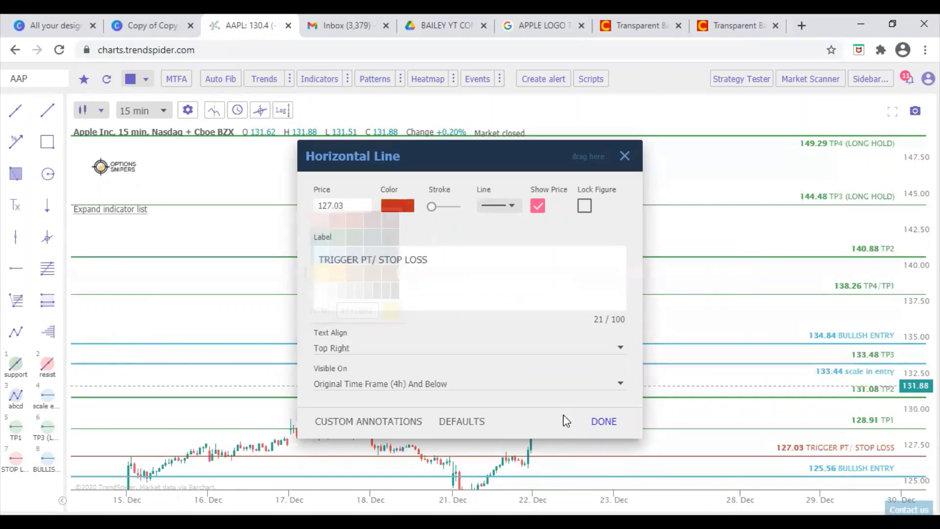
left_click(603, 422)
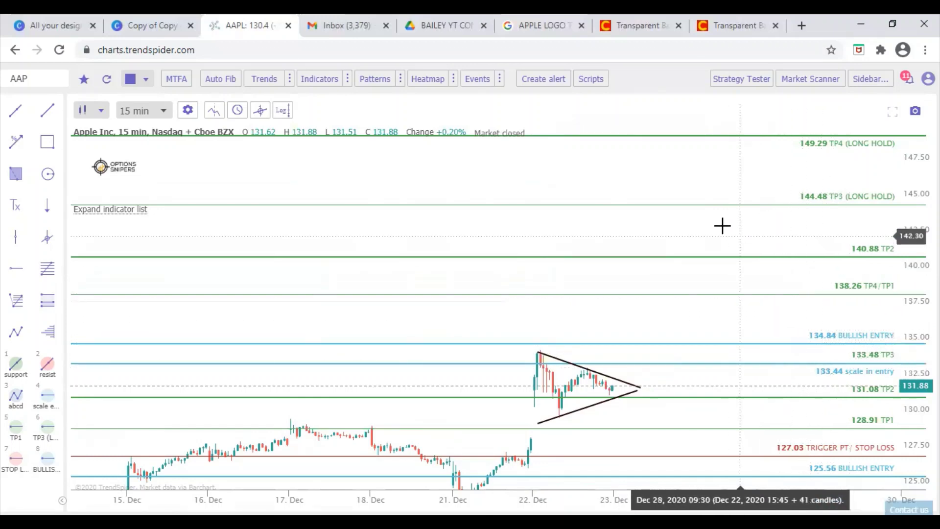
left_click_drag(748, 172, 769, 147)
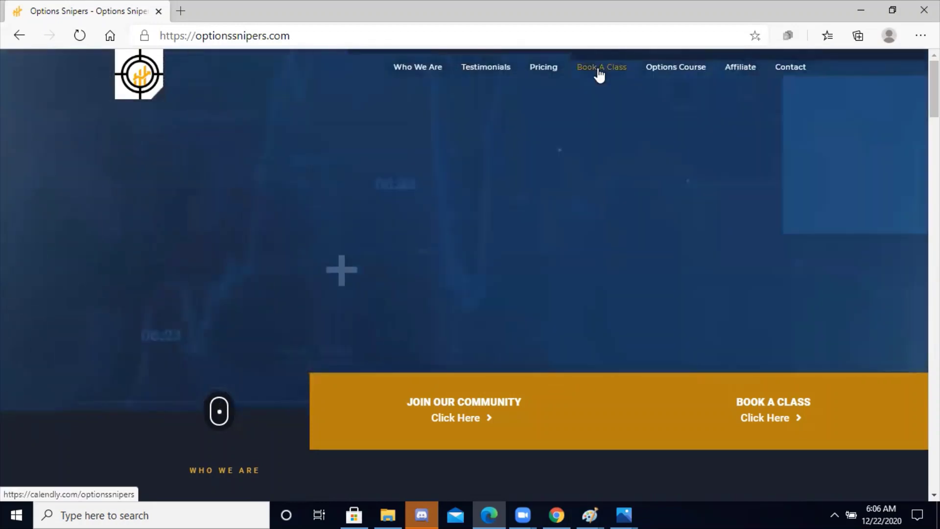
Step: Open the class booking page from the Options Snipers website and choose the Technical Analysis [1 on 1 Session]
left_click(600, 70)
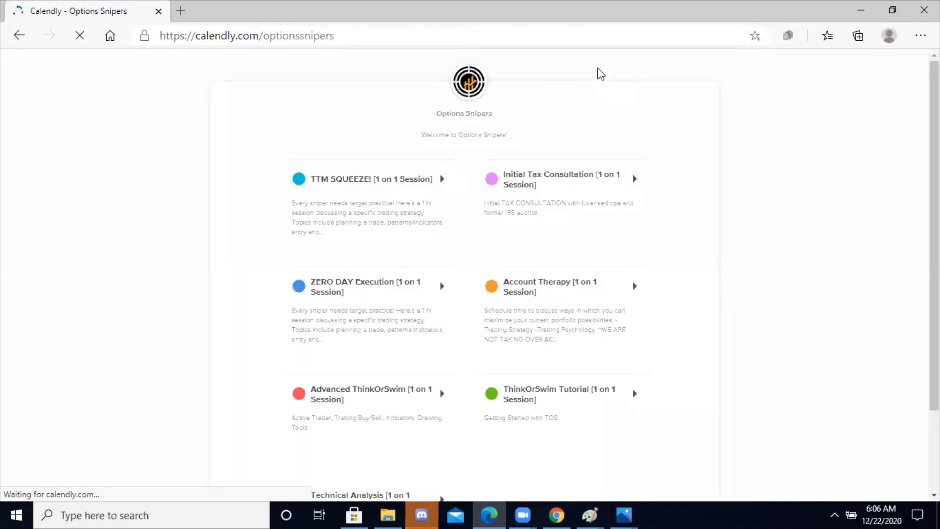
scroll(198, 229, "down", 2)
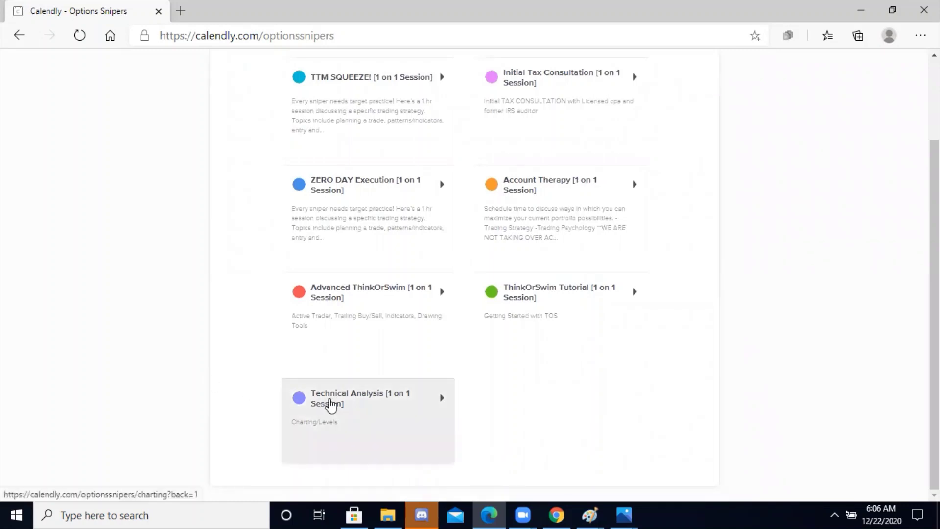
left_click(331, 405)
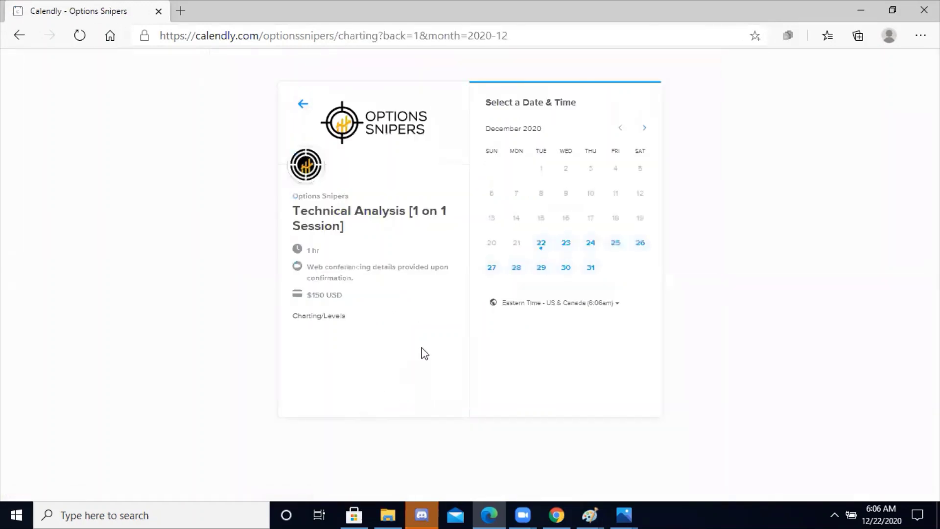
Step: Confirm the 2:00pm slot on Saturday, December 26, 2020 and select the first listed admin for the one-on-one session
left_click(639, 243)
left_click(627, 217)
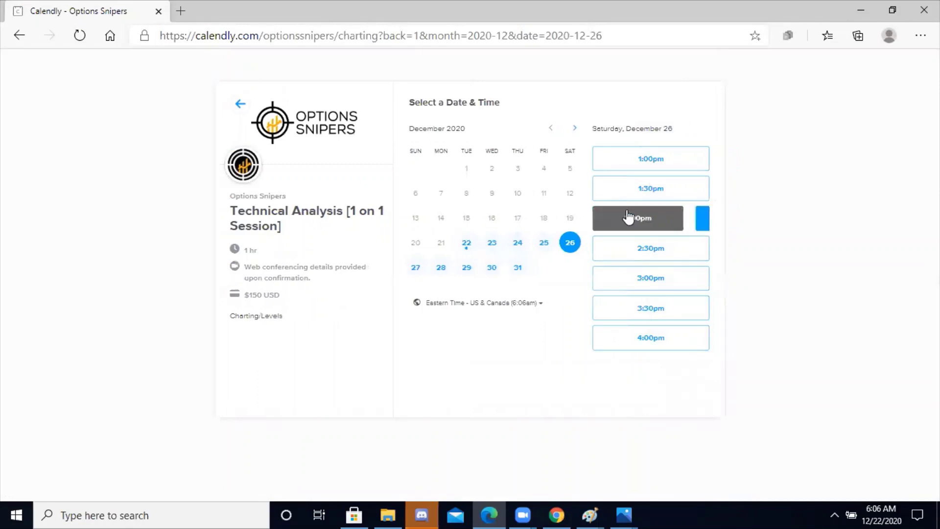
left_click(685, 218)
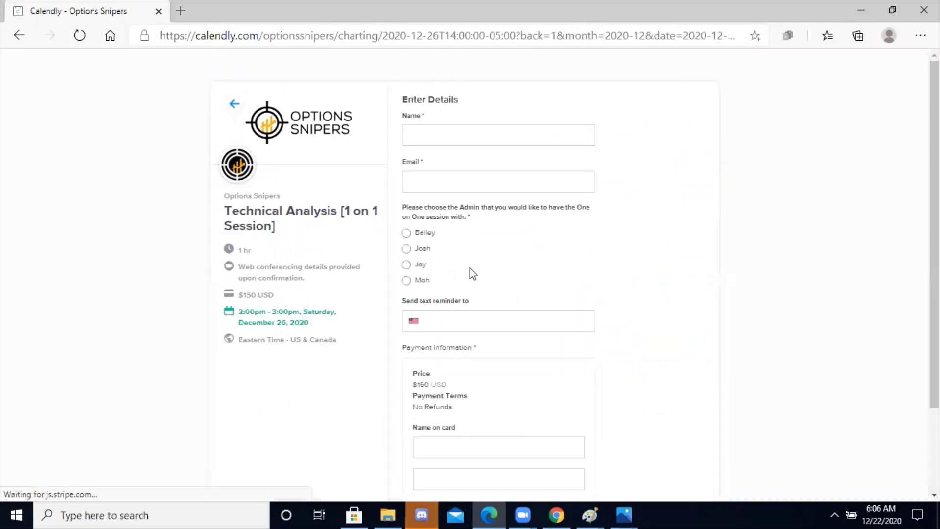
left_click(406, 233)
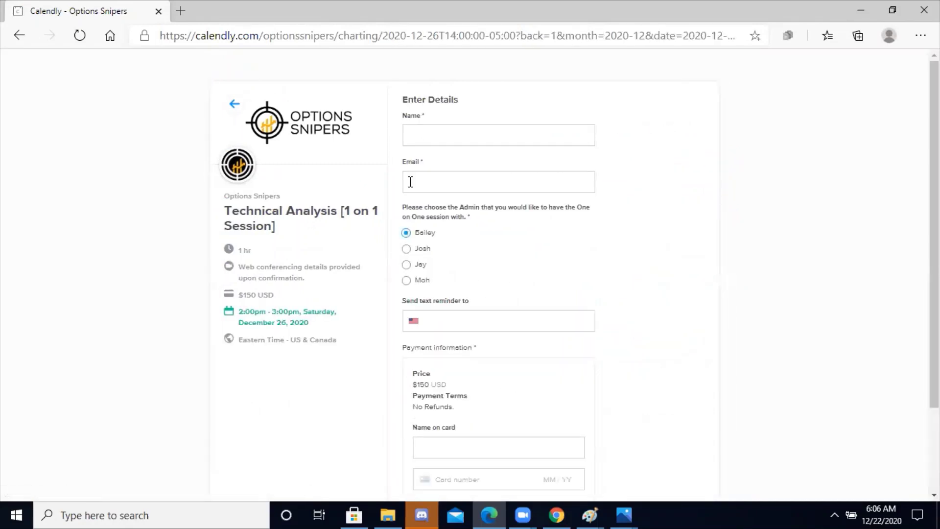
left_click_drag(449, 235, 403, 240)
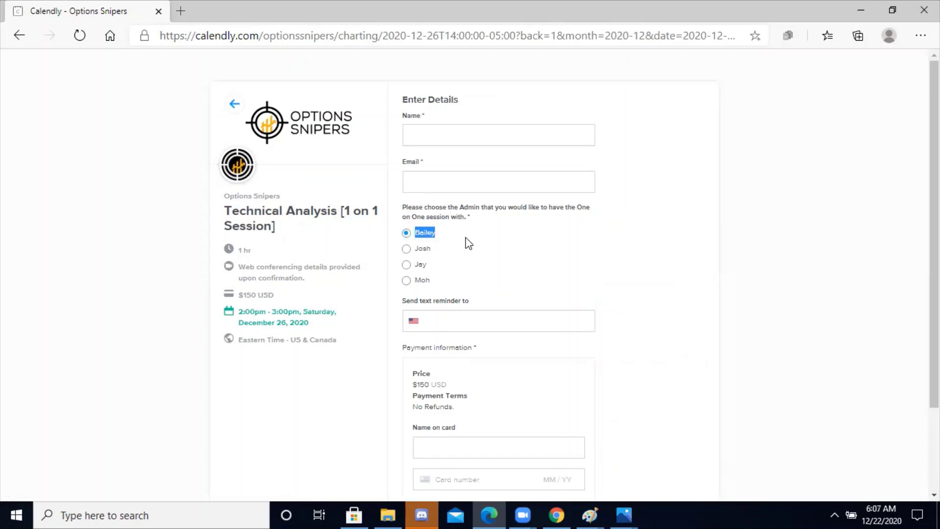